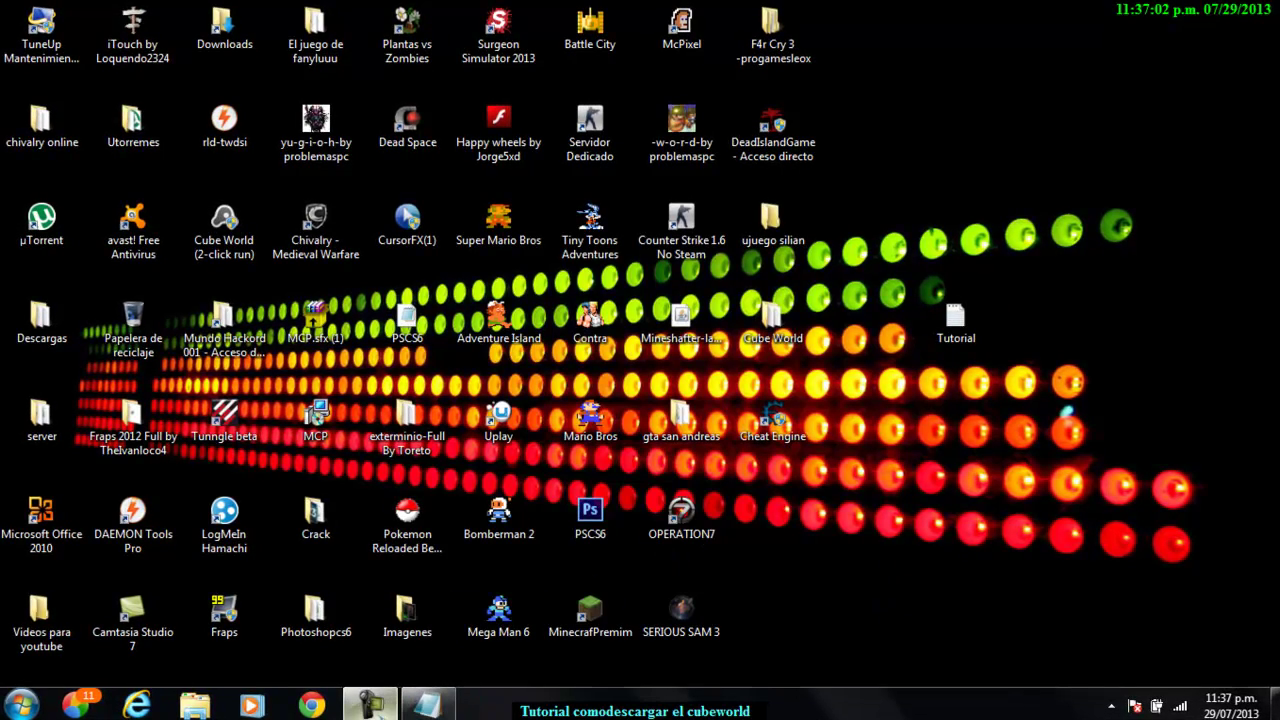
Step: Hide the recorder window and open the Tutorial text file on the desktop to view its download links
click(370, 705)
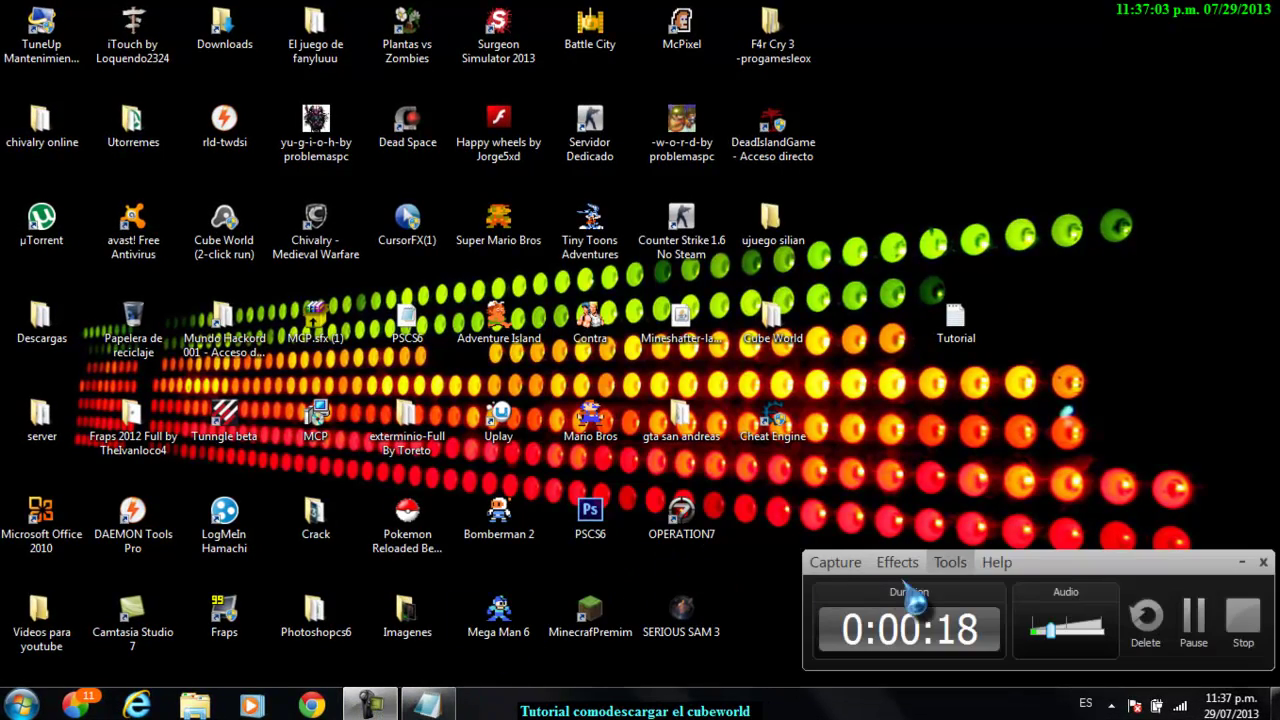
click(1241, 564)
double_click(956, 322)
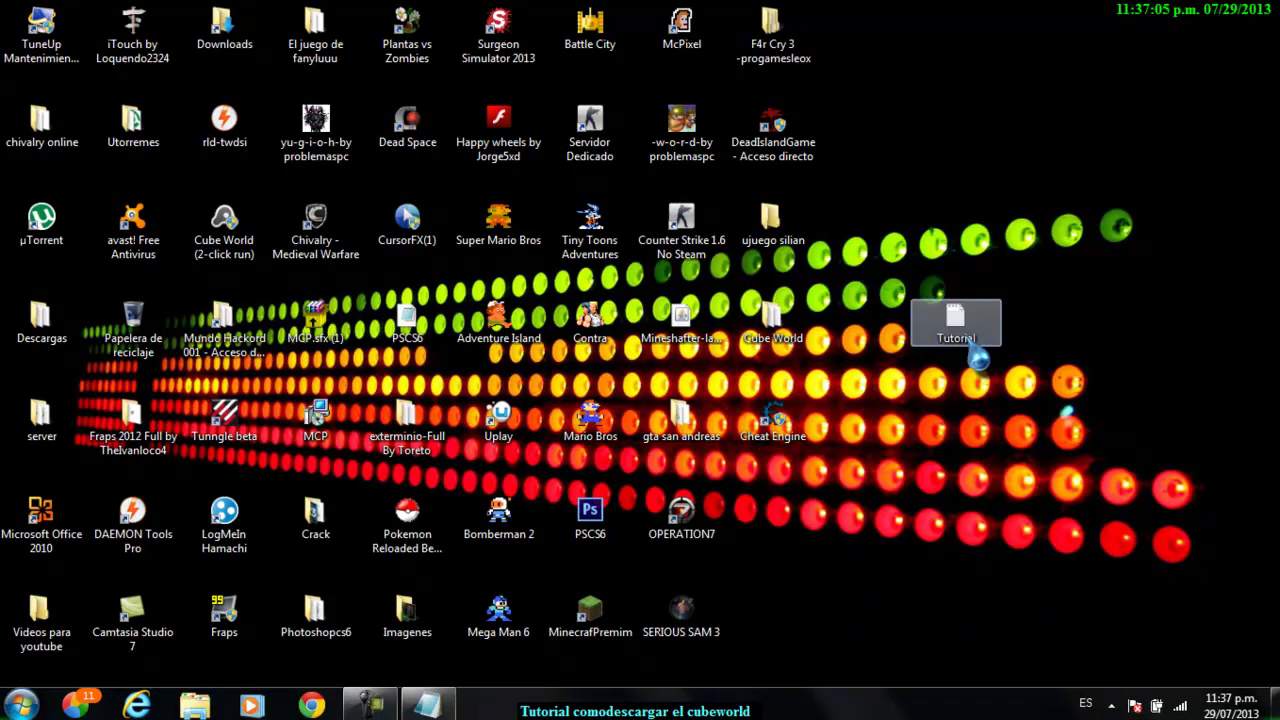
drag(1075, 137, 918, 0)
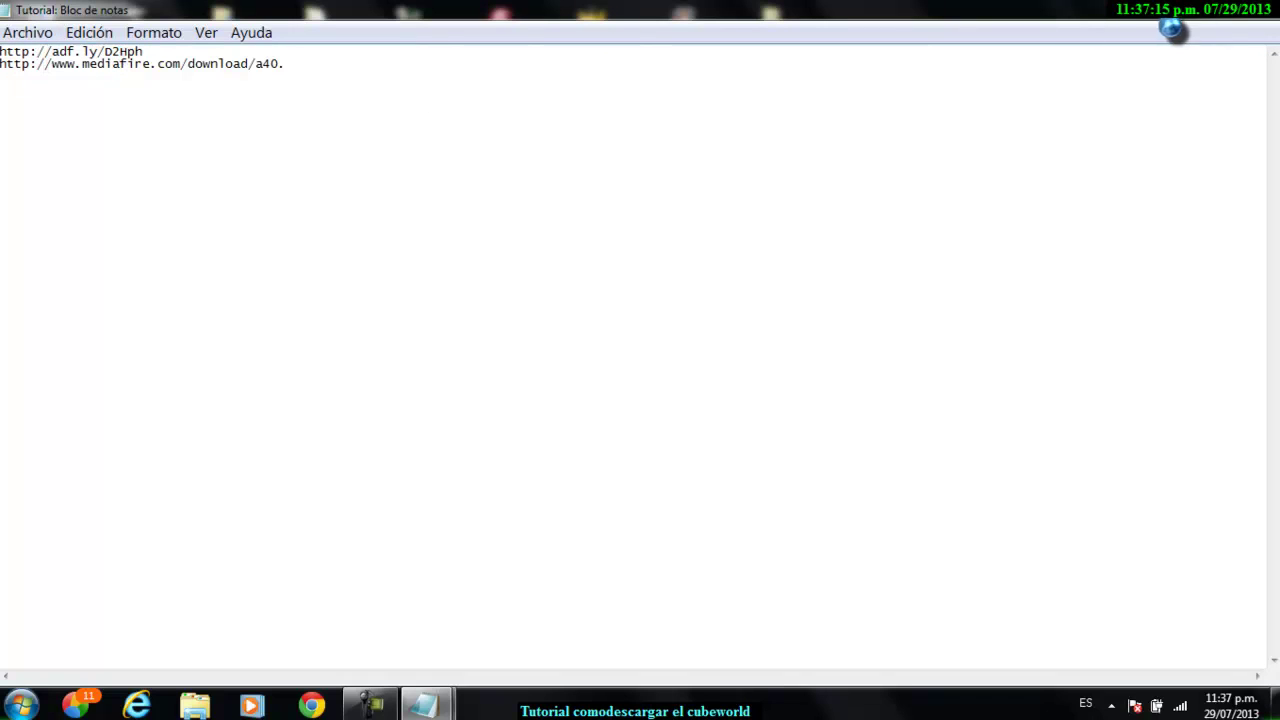
click(1208, 28)
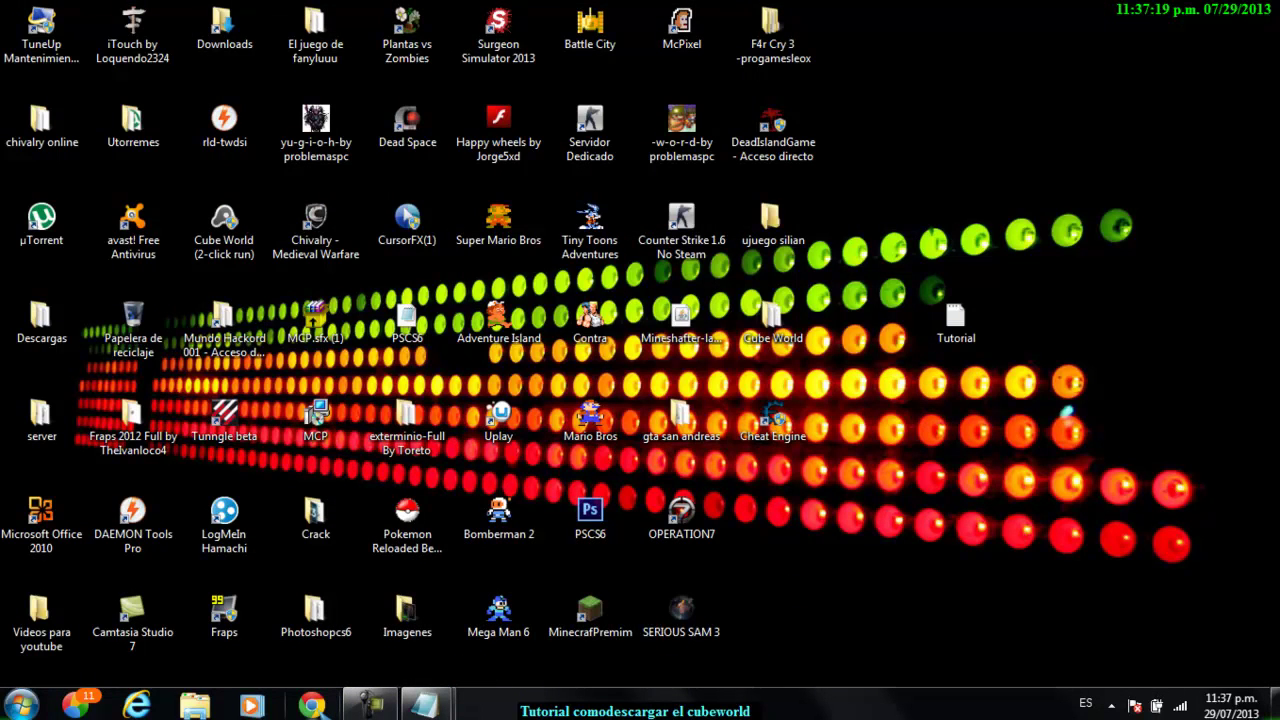
click(312, 706)
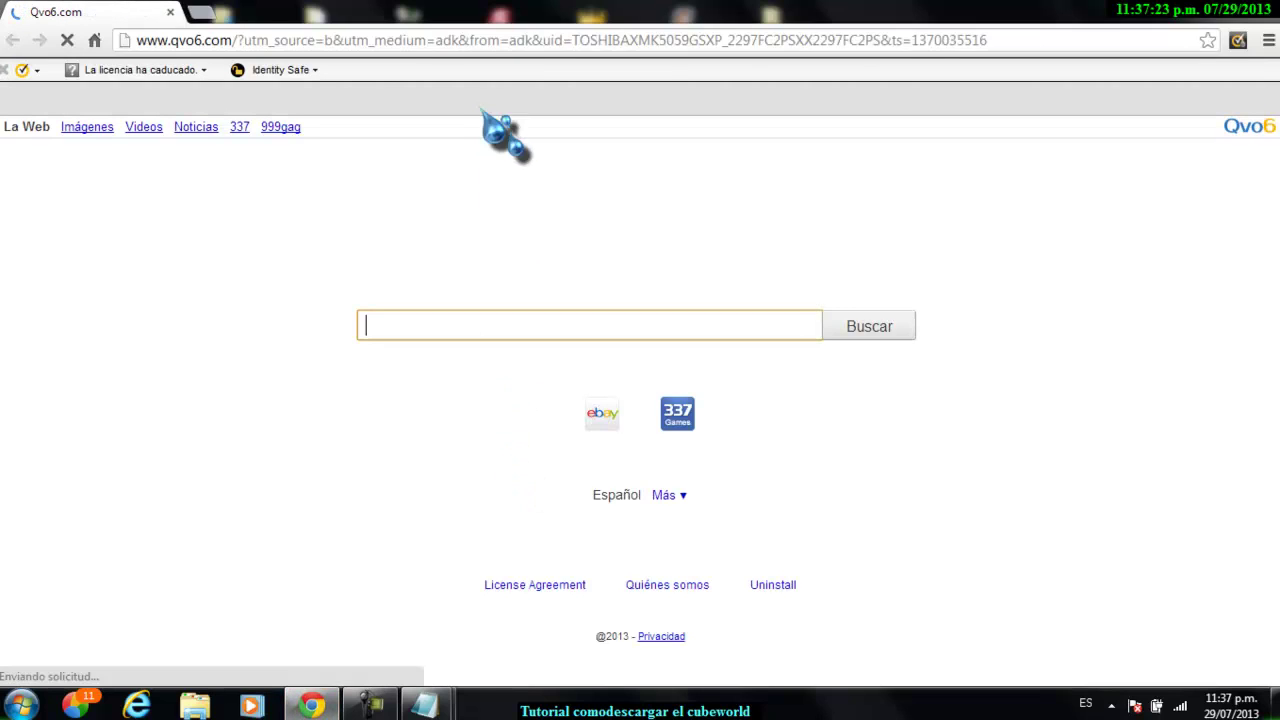
click(491, 40)
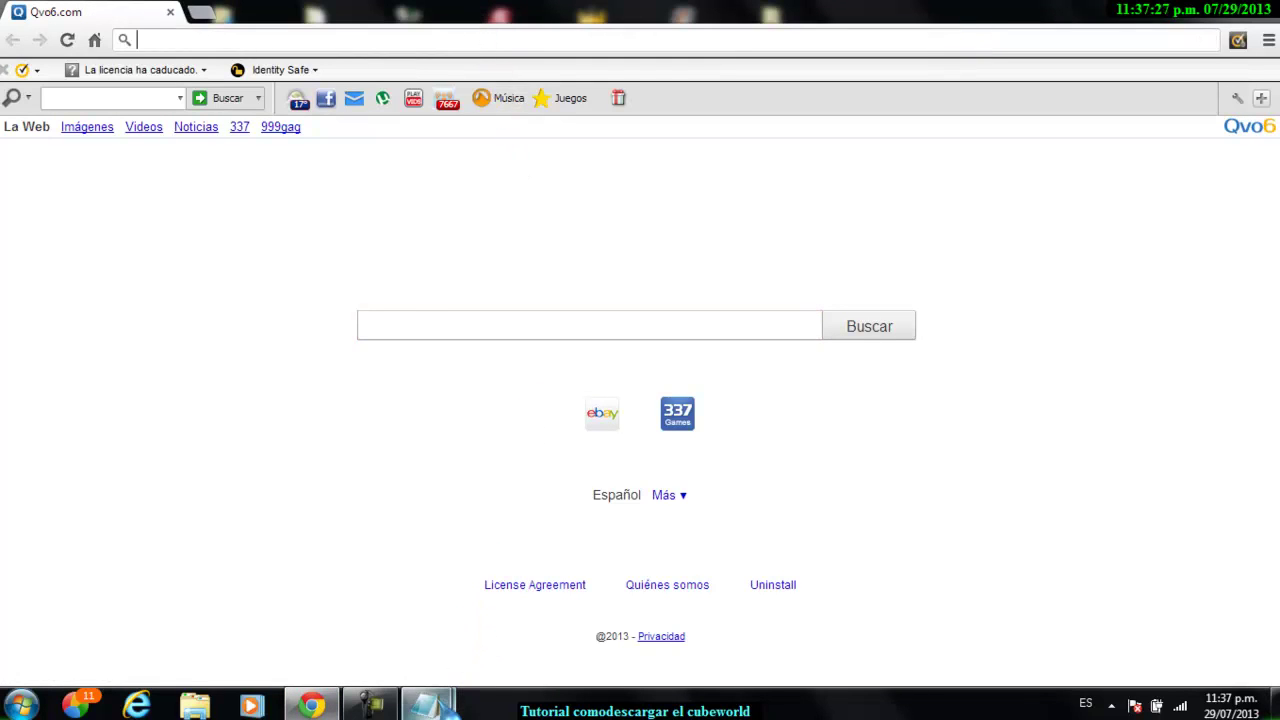
mouse_move(438, 706)
click(400, 620)
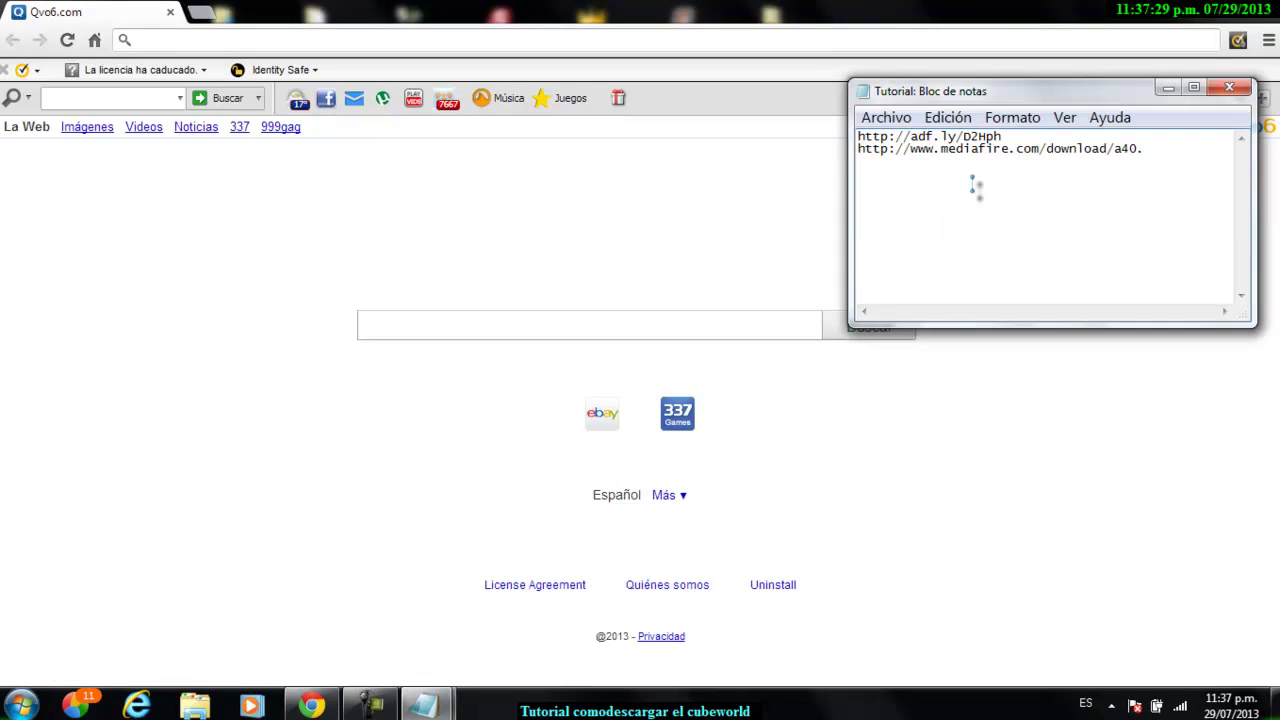
drag(1146, 150, 862, 150)
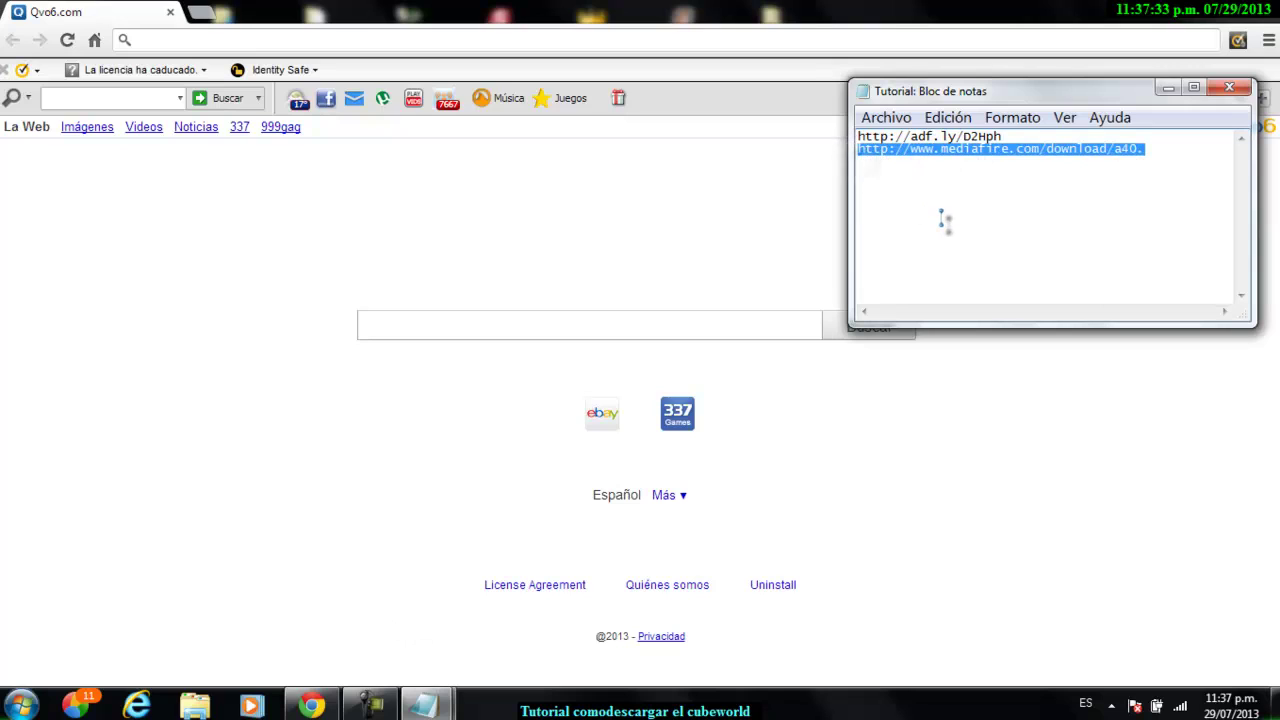
click(1168, 88)
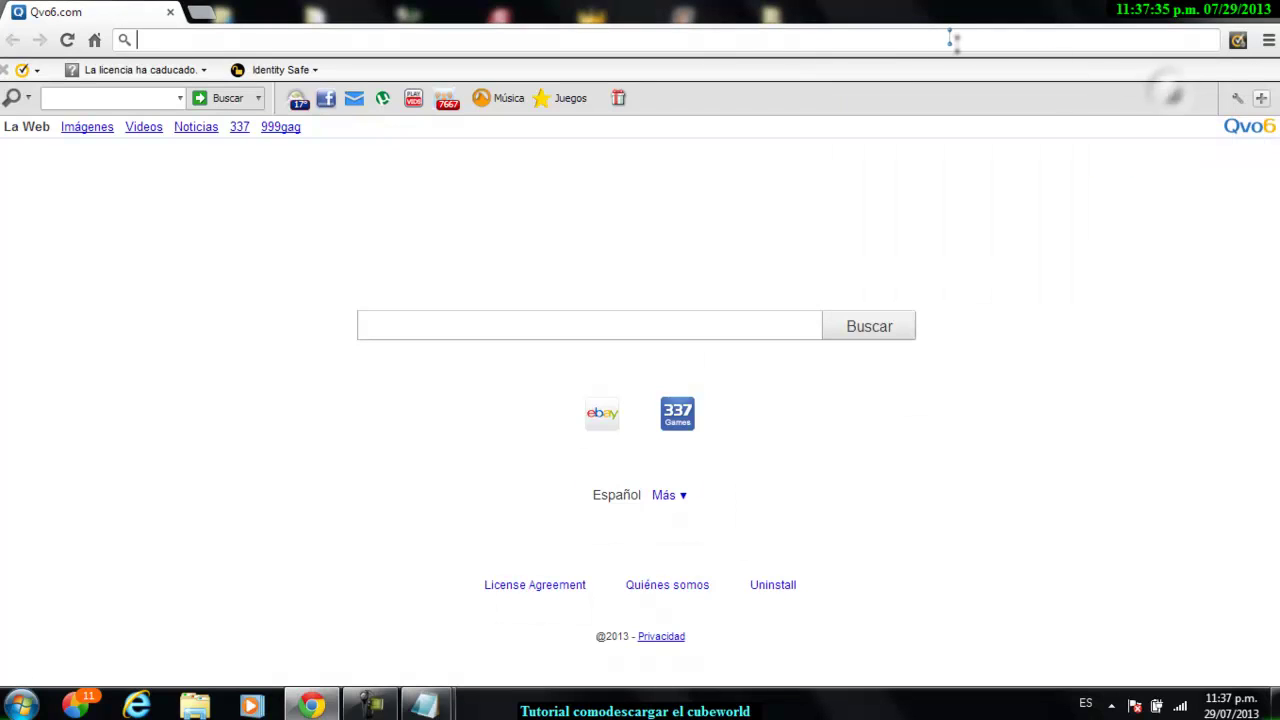
text(http://www.mediafire.com/download/a40.)
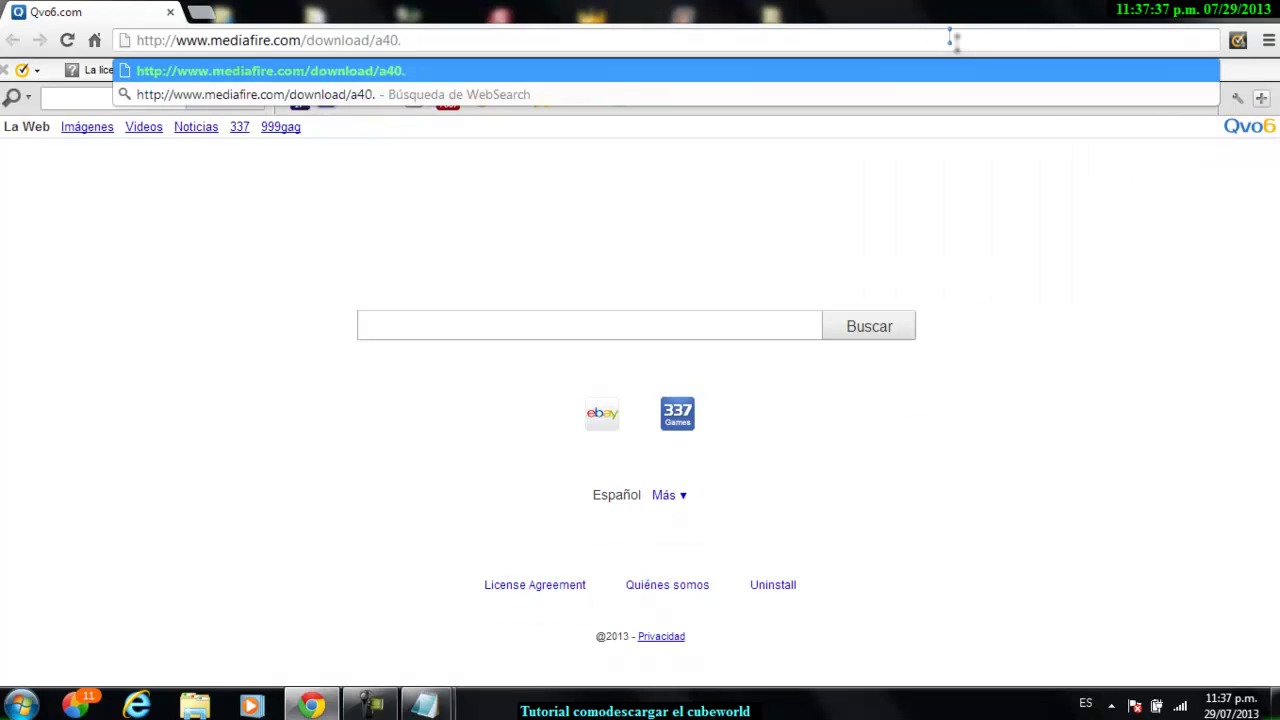
key(Return)
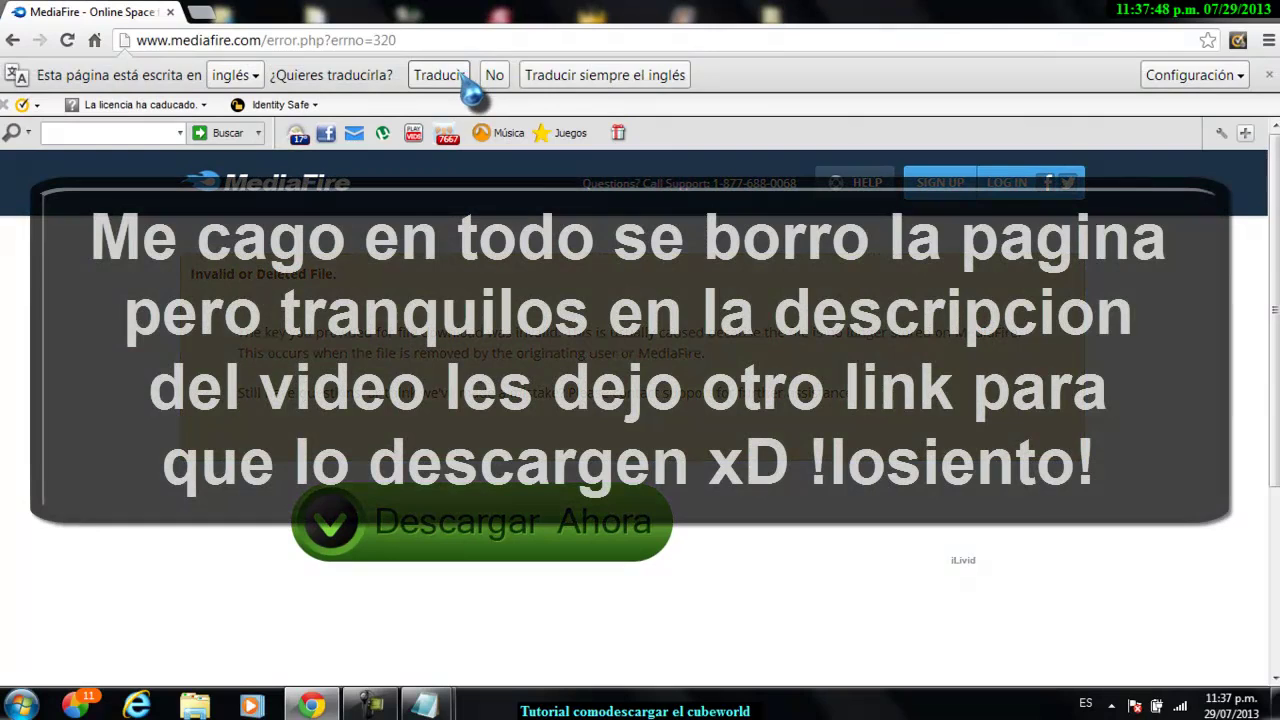
Step: Translate the MediaFire error page into Spanish, reload it and try going back to the previous page
click(438, 75)
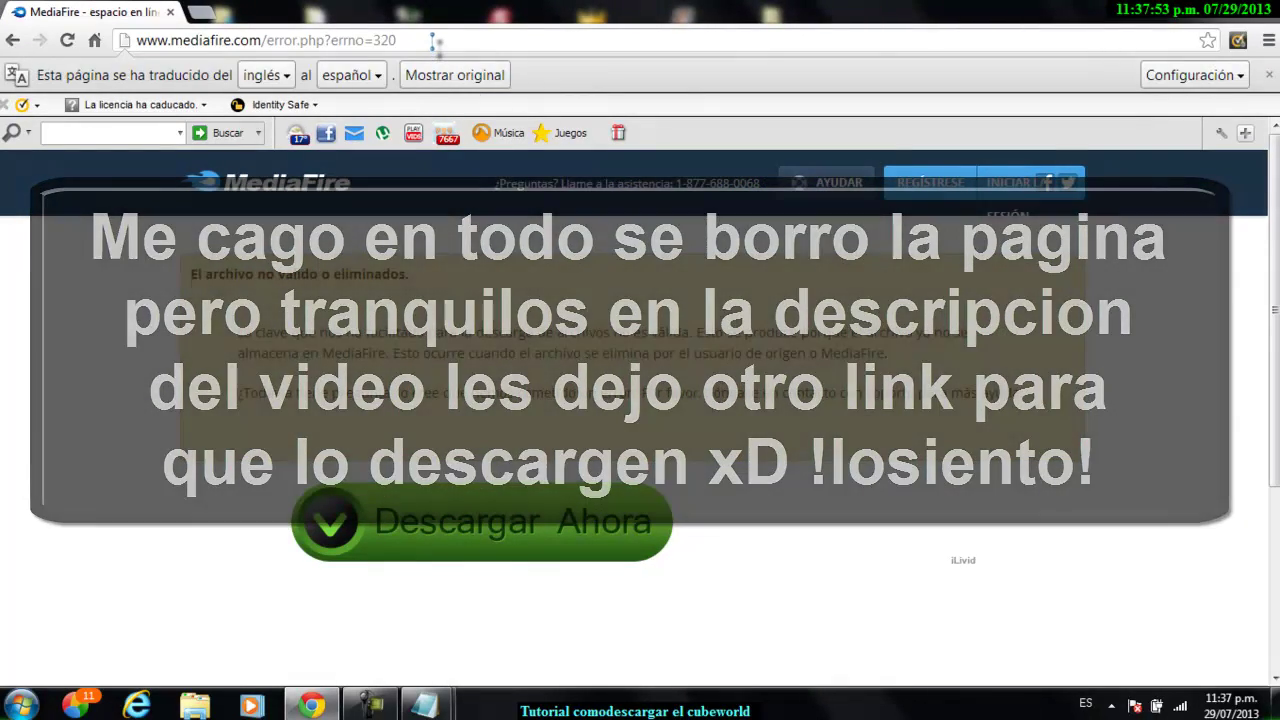
click(433, 40)
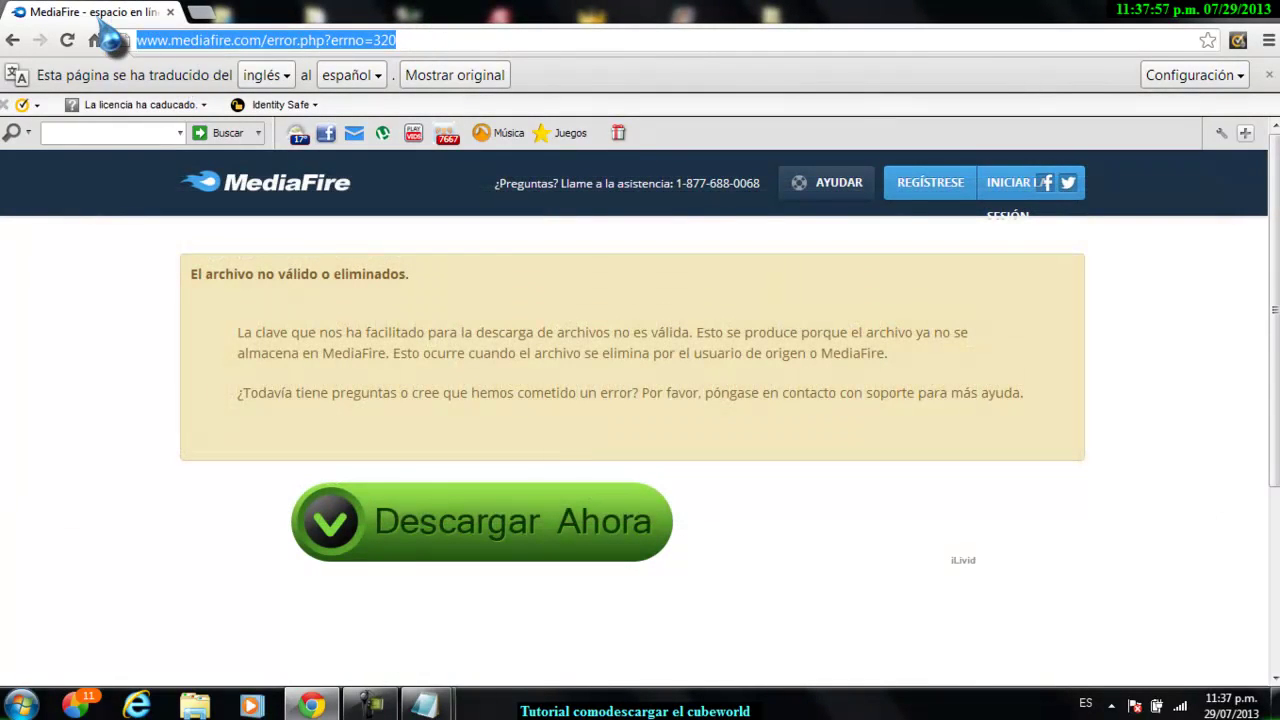
click(67, 40)
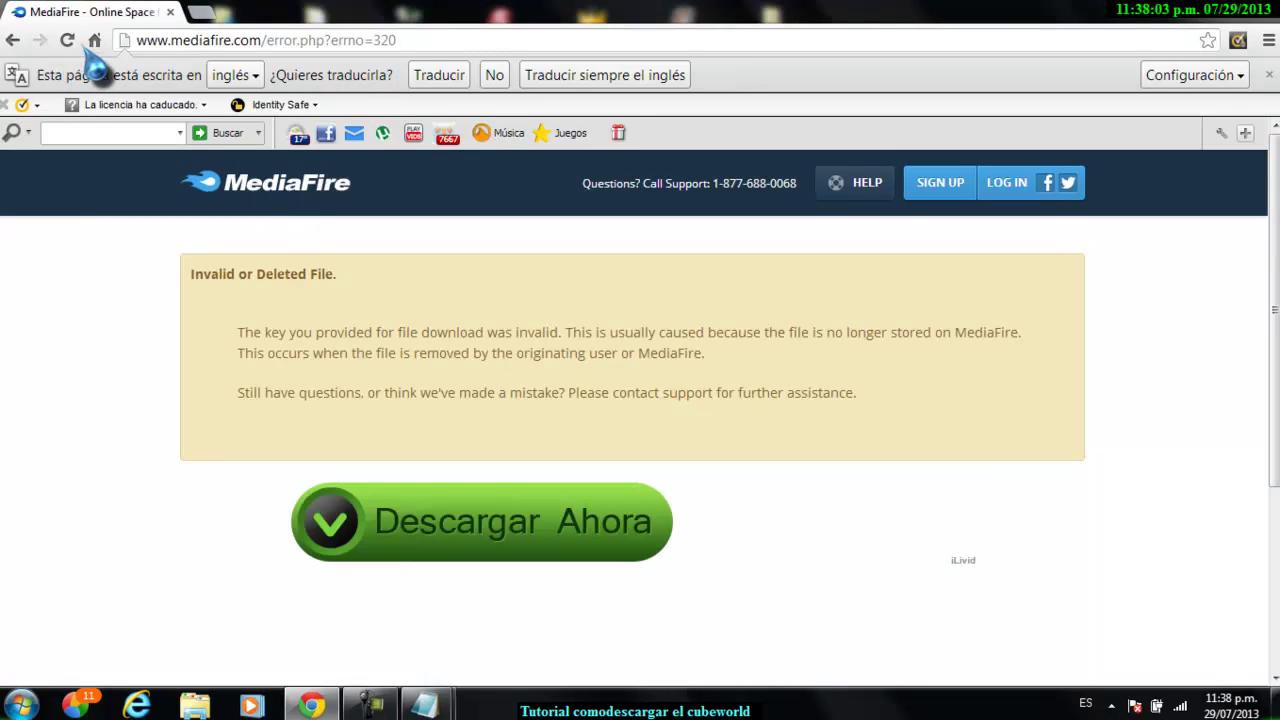
click(13, 40)
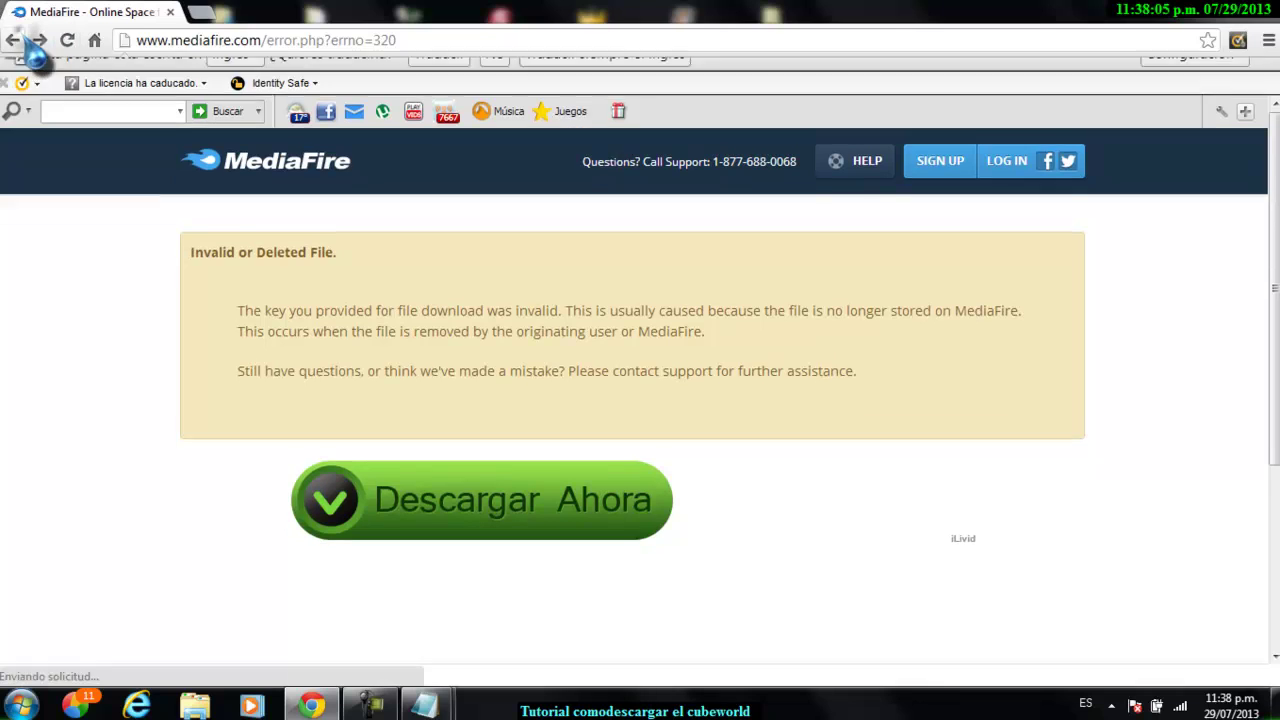
click(247, 40)
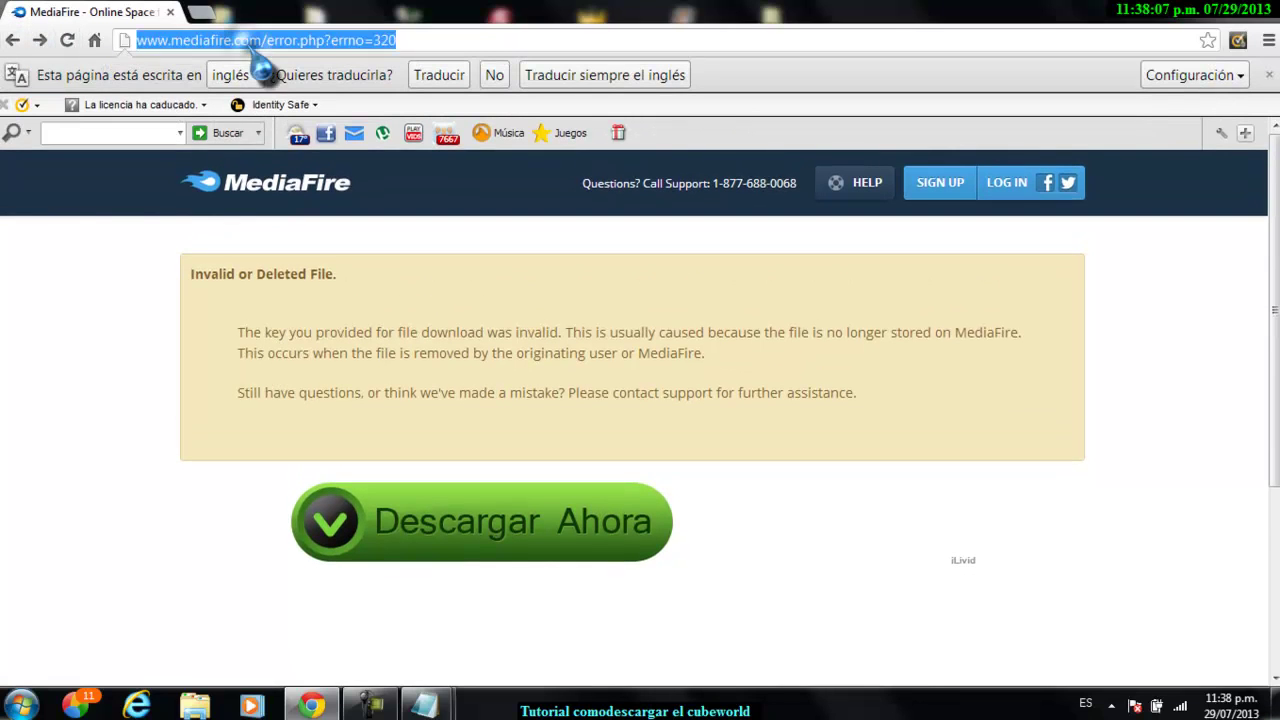
key(BackSpace)
text(www.youtube.com)
key(Return)
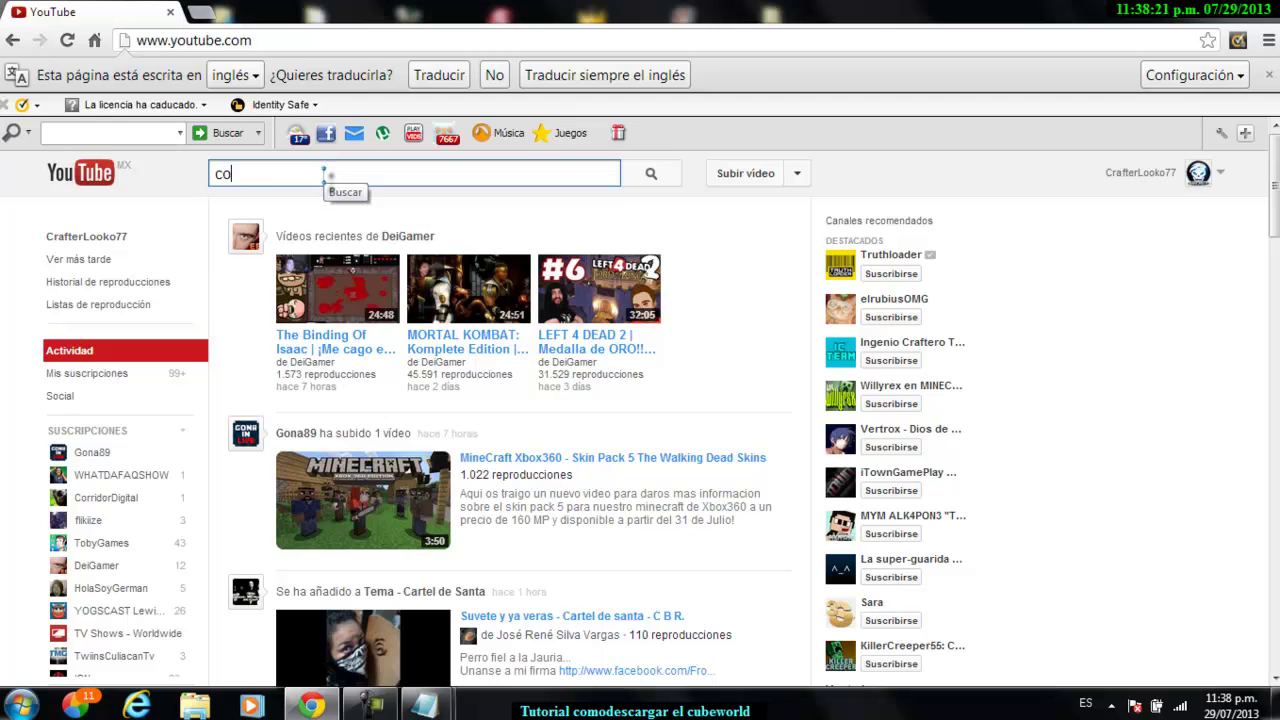
Step: Search YouTube for "como descargar el cube world con mediafarer"
text(mo des)
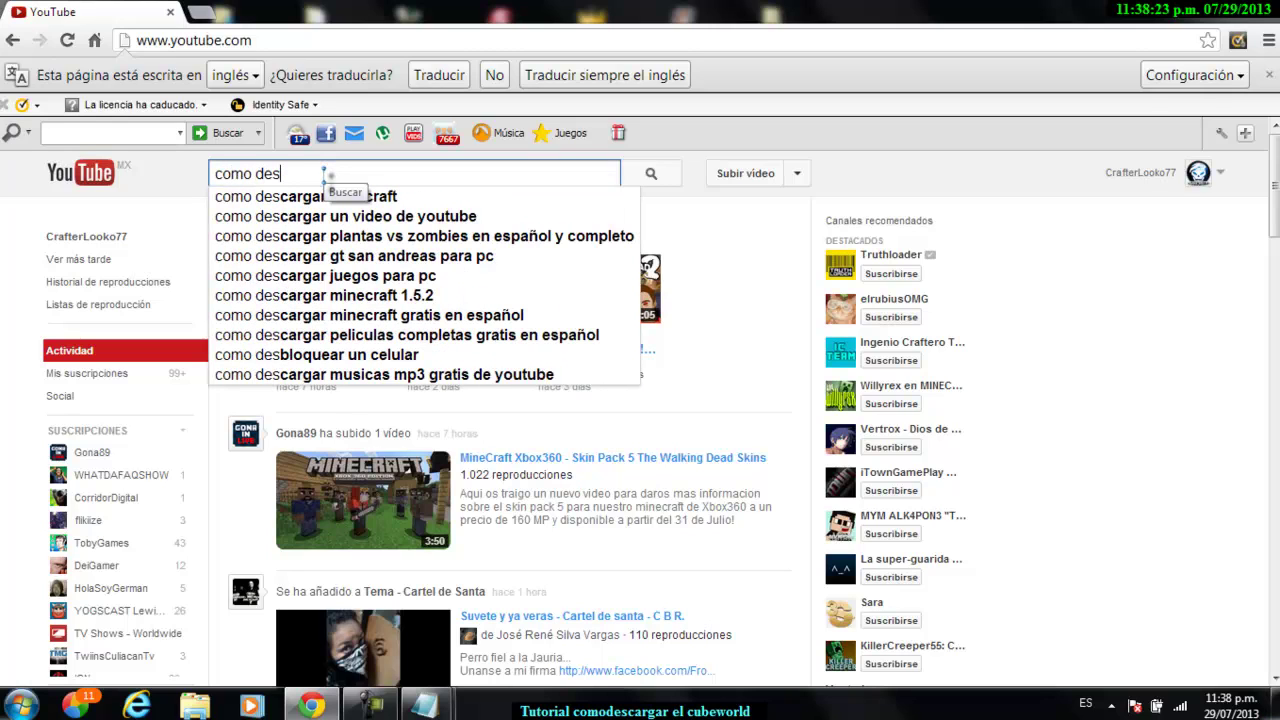
text(cargar el)
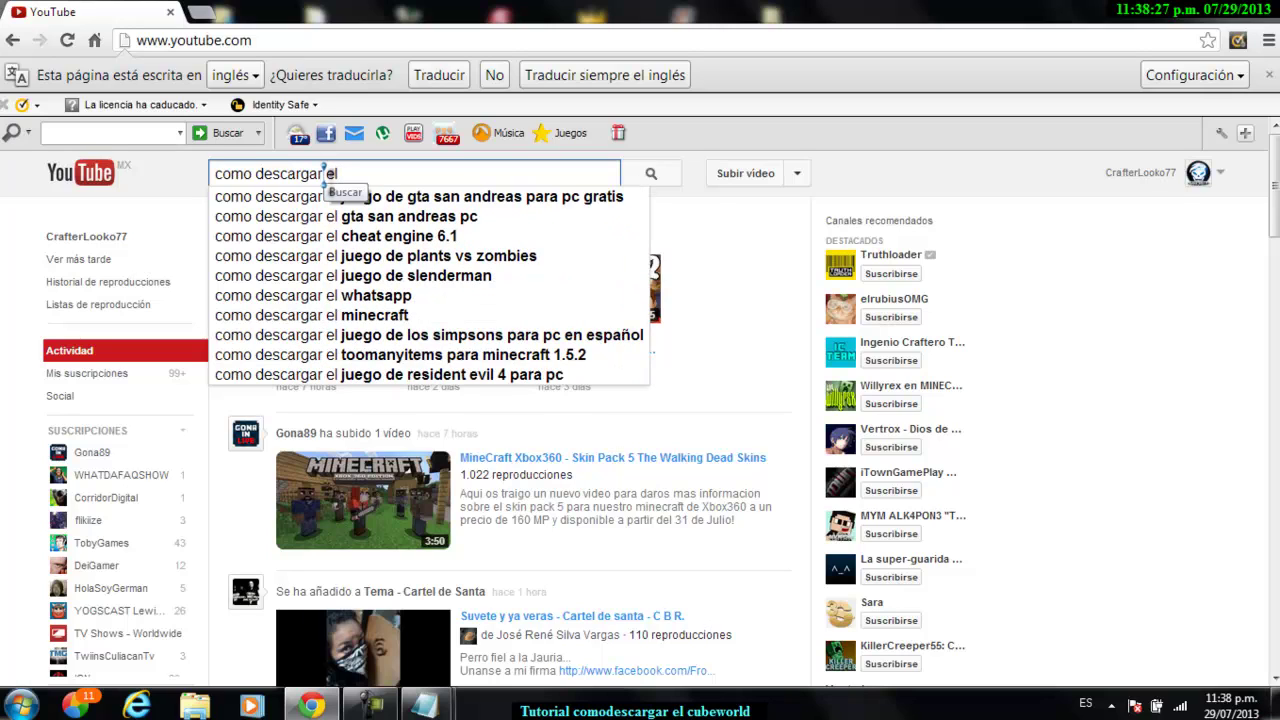
text( cube)
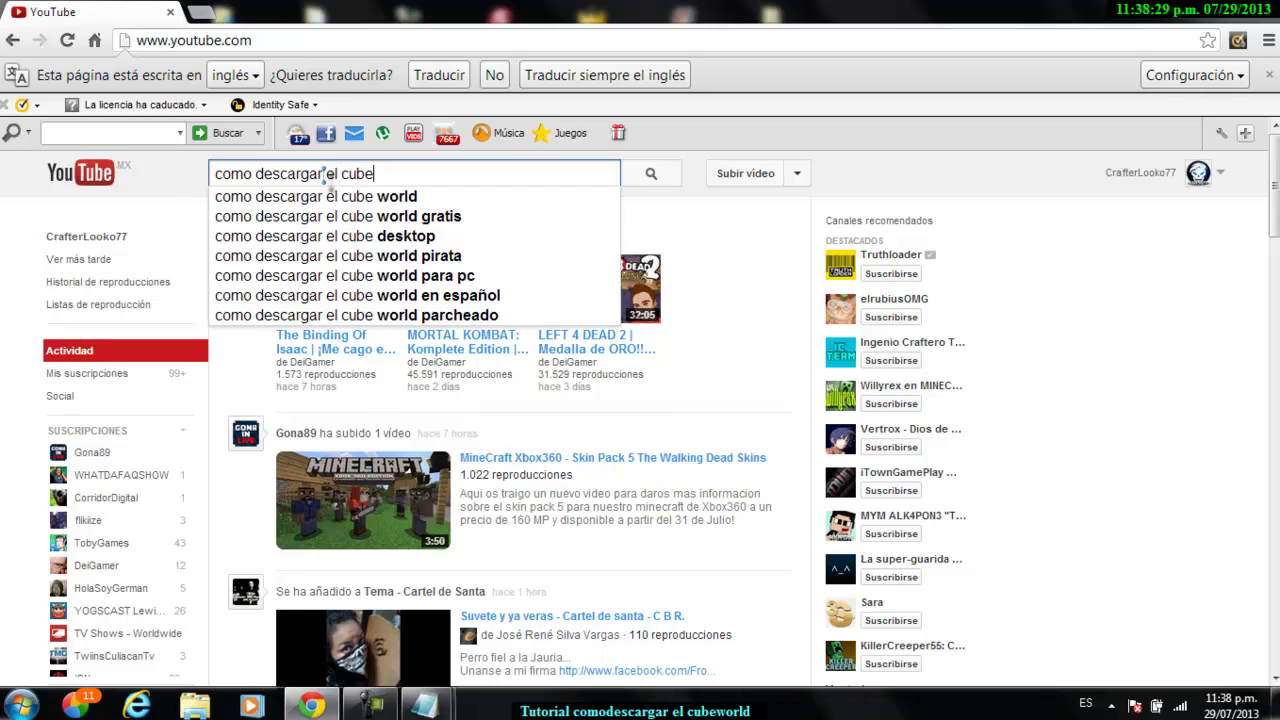
text( world)
key(Down)
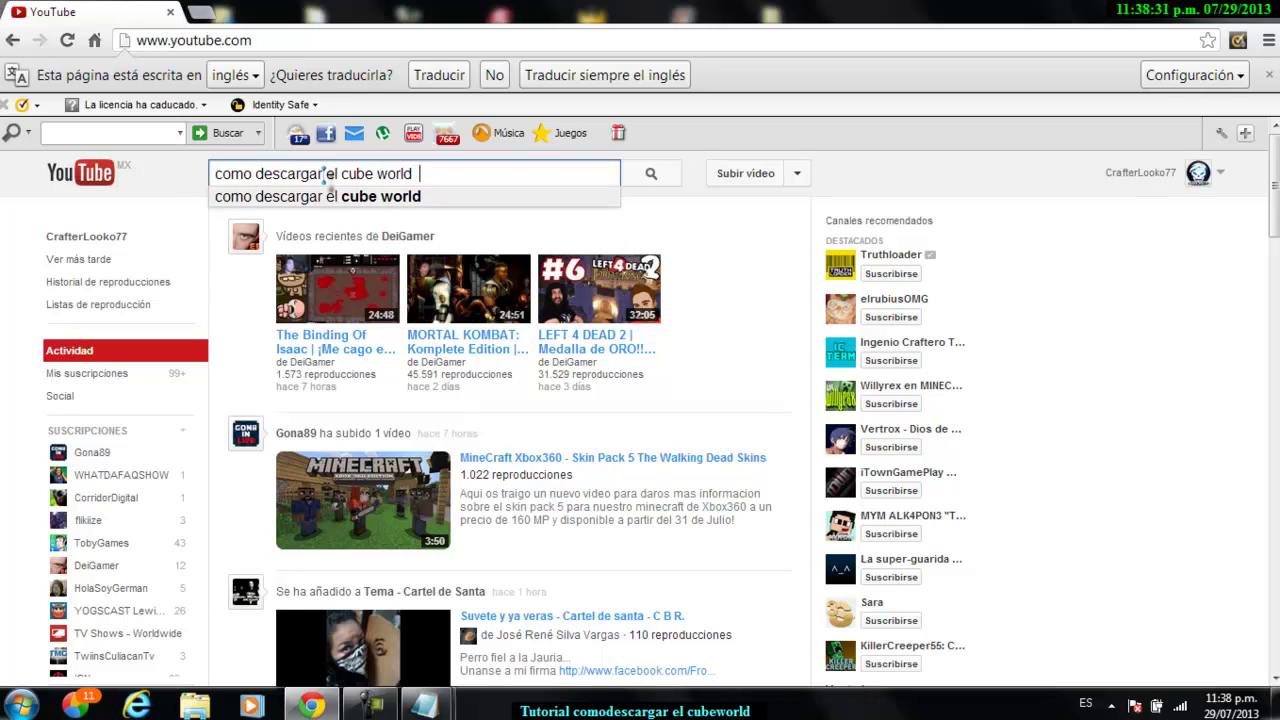
text(con mediafar)
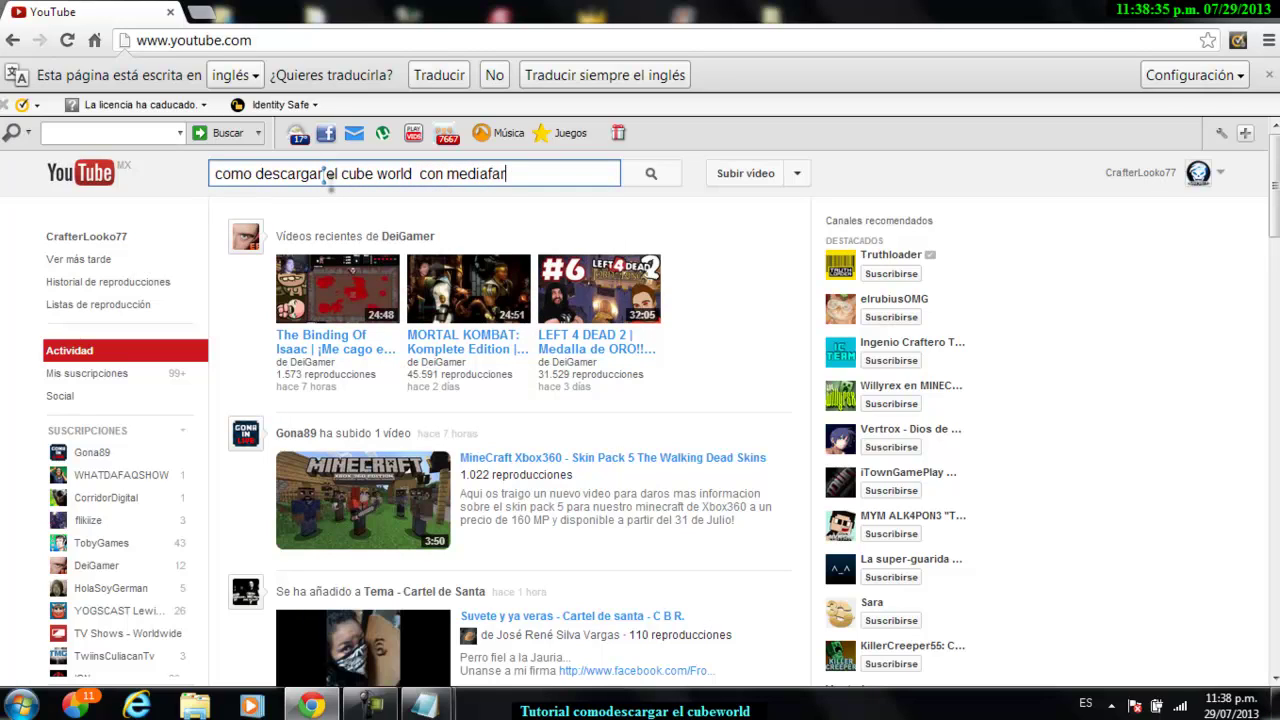
text(er)
key(Return)
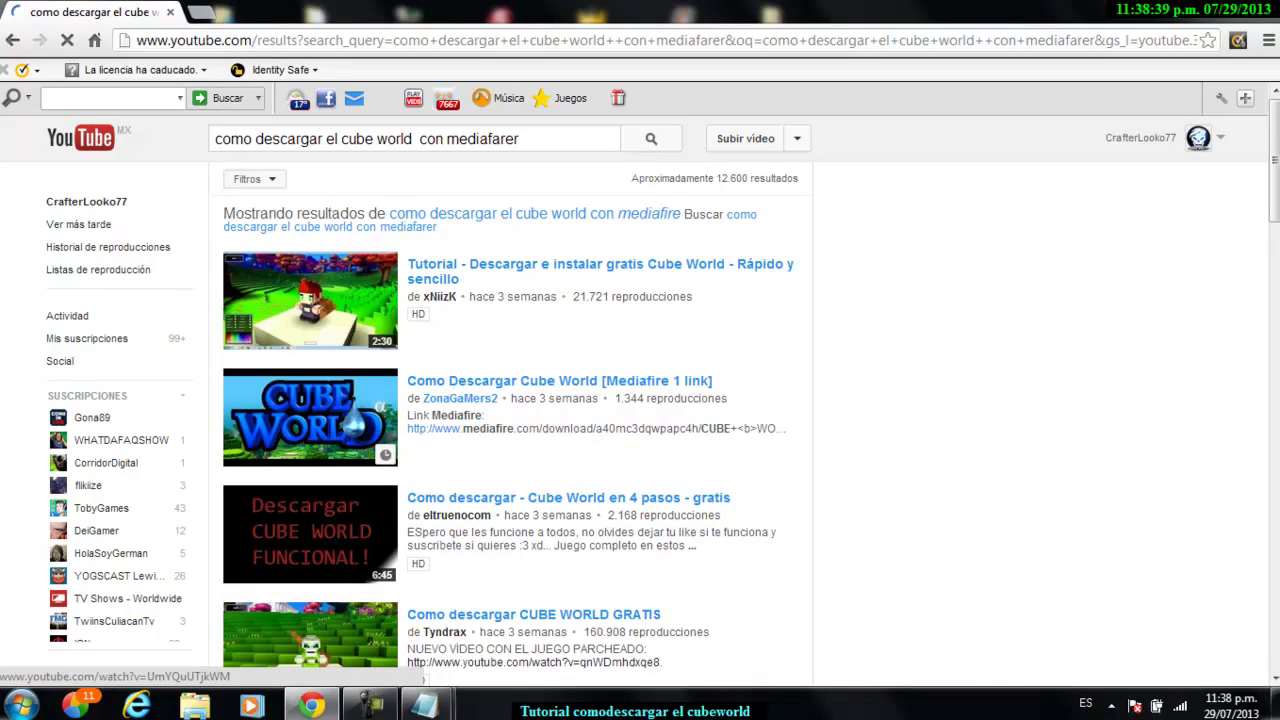
Step: Open the video "Como Descargar Cube World [Mediafire 1 link]" and follow the MediaFire link in its description
click(360, 420)
scroll(371, 414, down, 2)
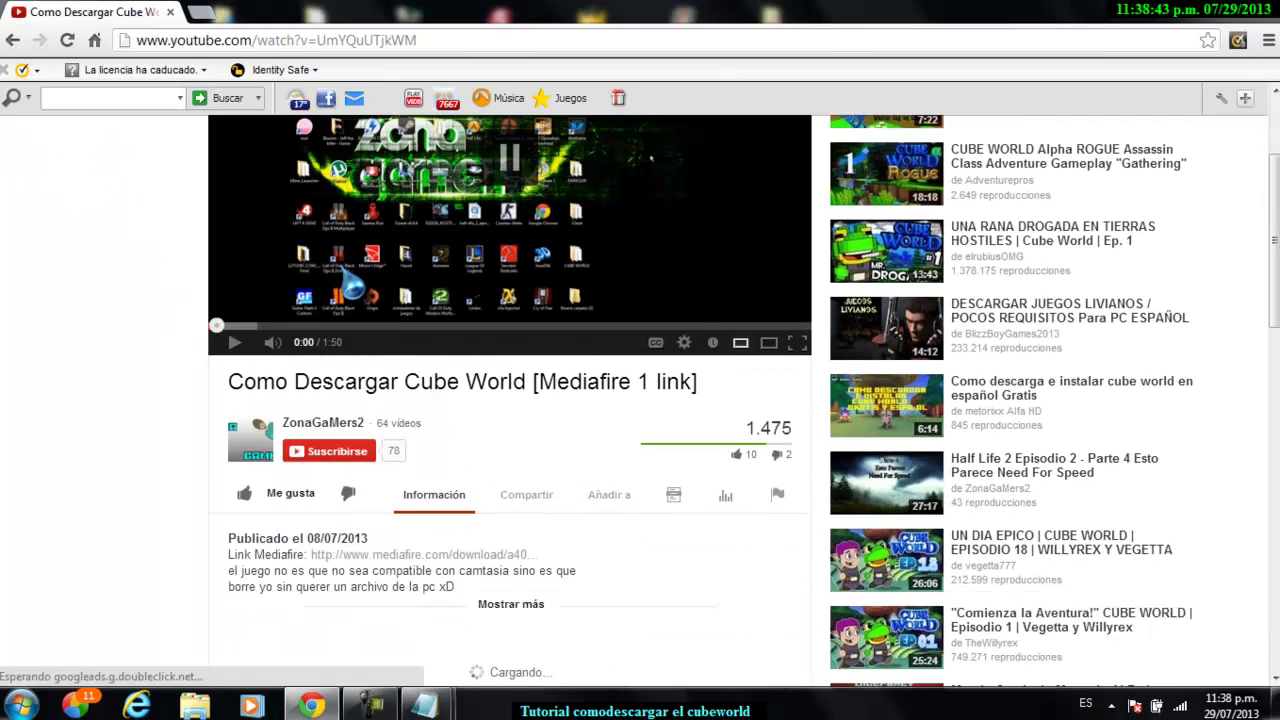
scroll(343, 278, down, 2)
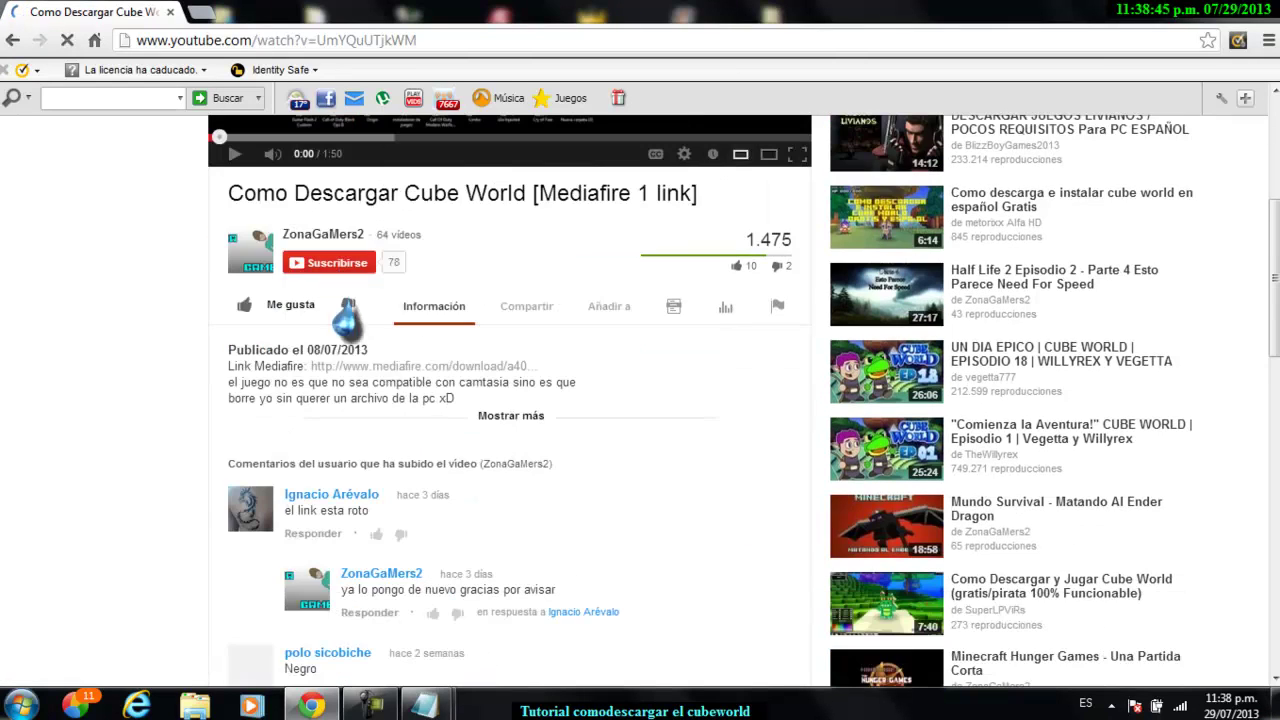
click(418, 368)
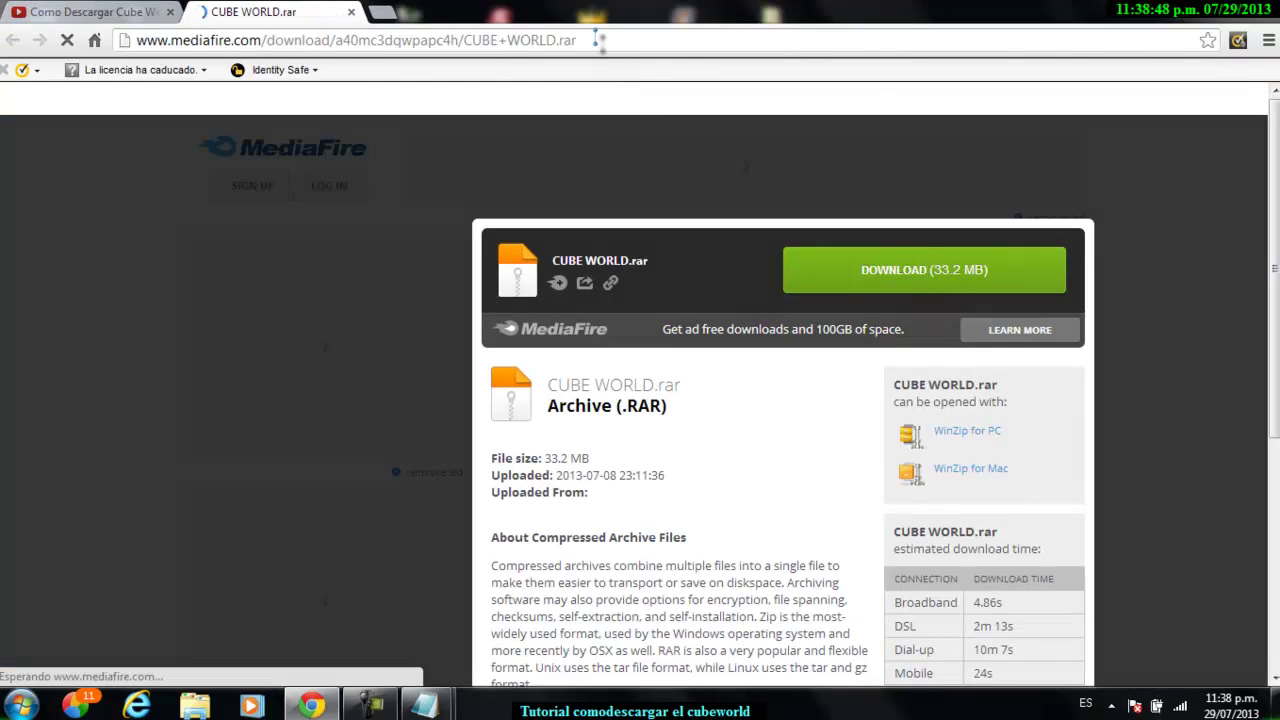
Step: Replace the truncated MediaFire link in the Tutorial note with the full address of the CUBE WORLD.rar page, and minimise the note
drag(578, 40, 115, 18)
key(ctrl+c)
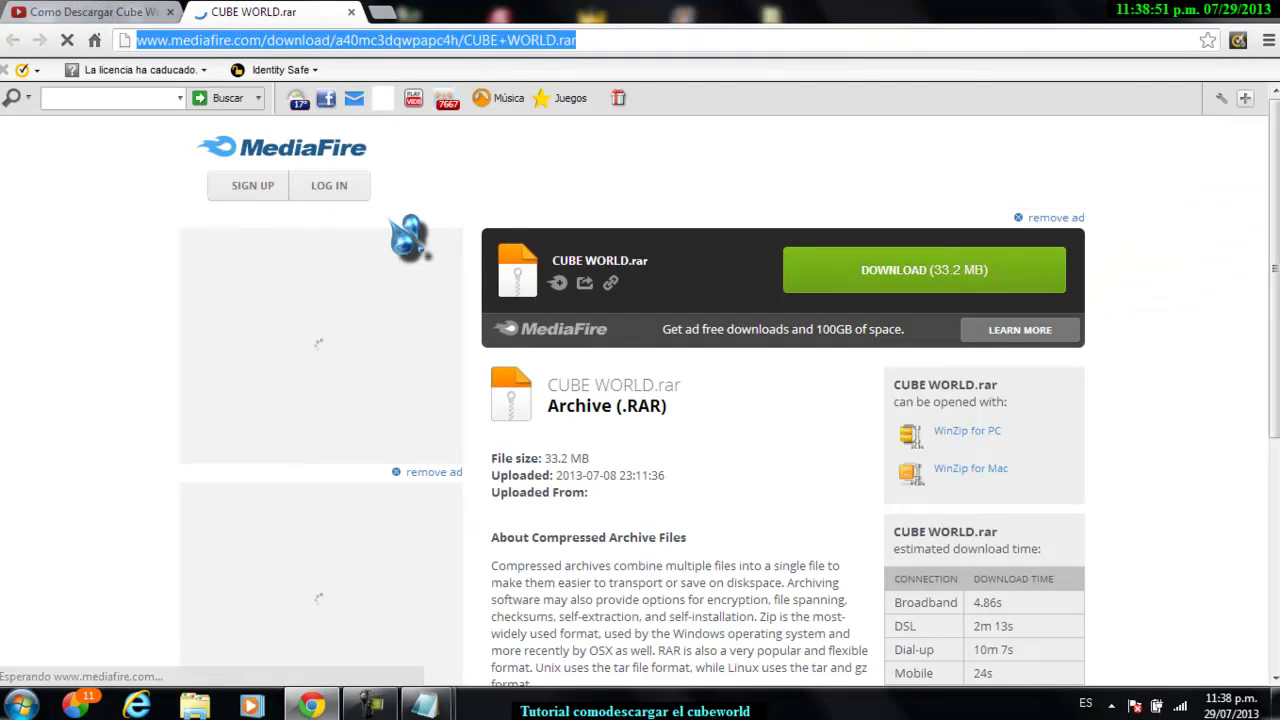
mouse_move(425, 705)
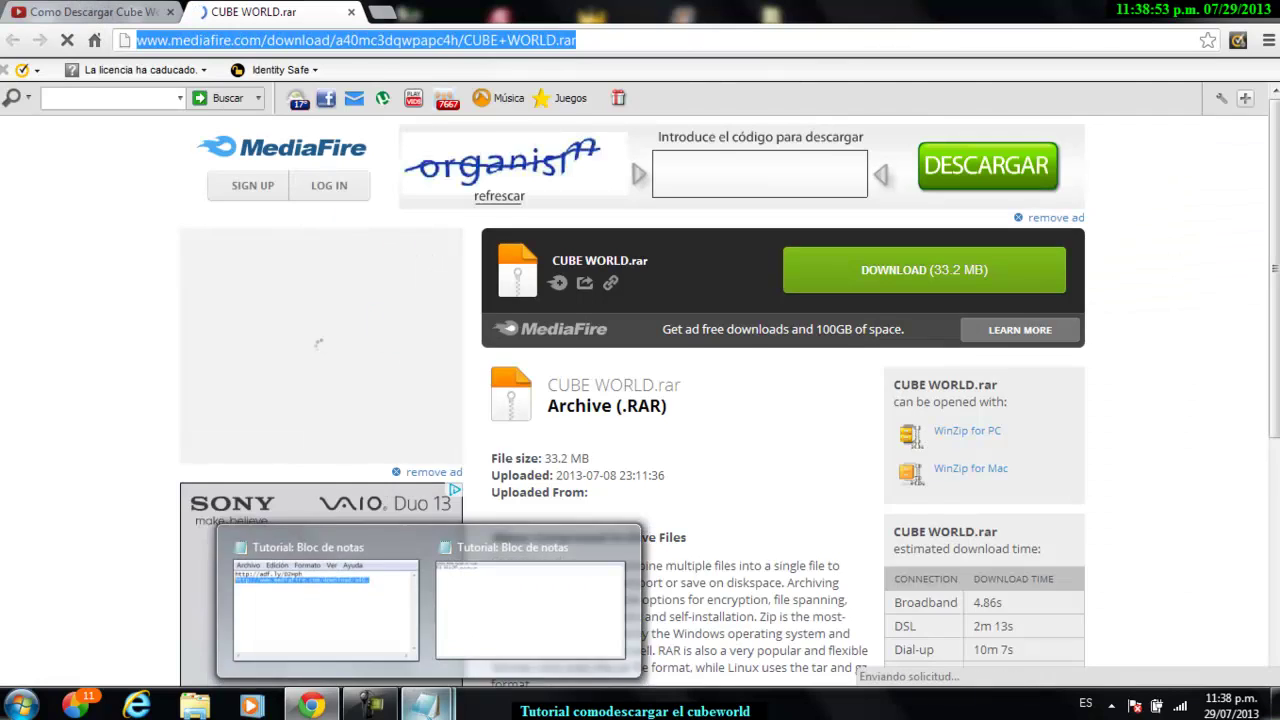
click(326, 610)
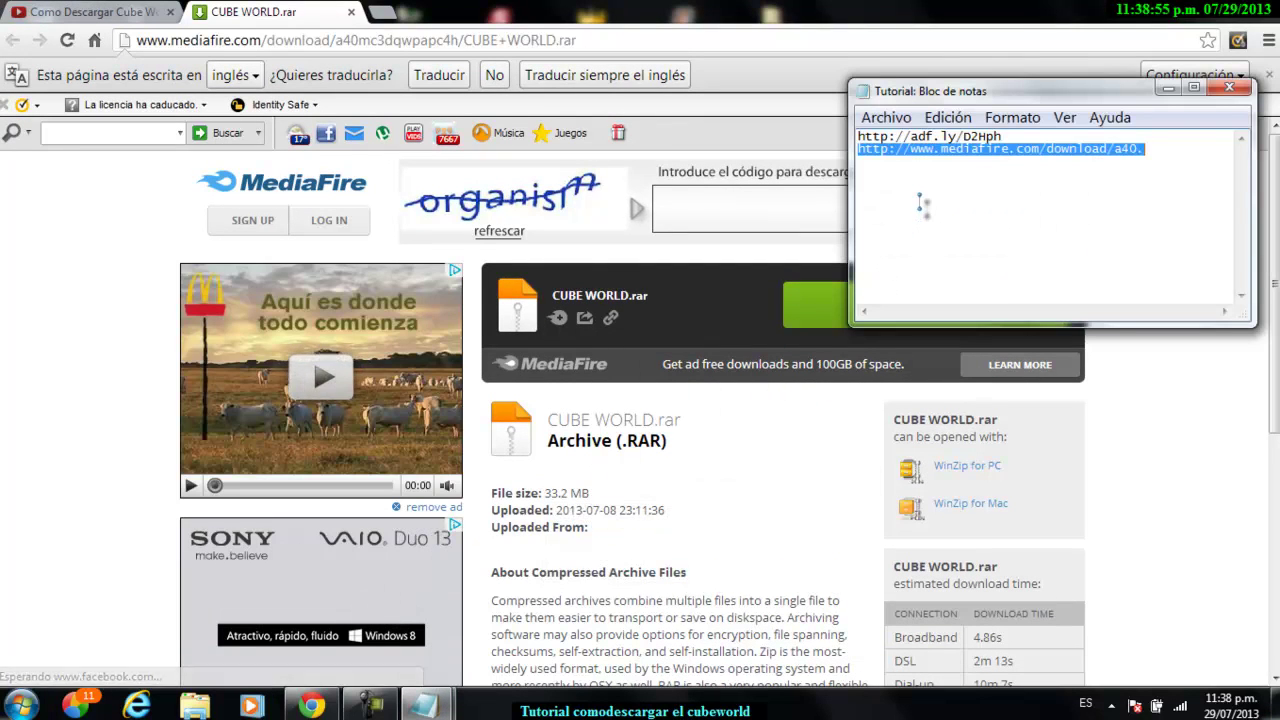
key(BackSpace)
key(ctrl+v)
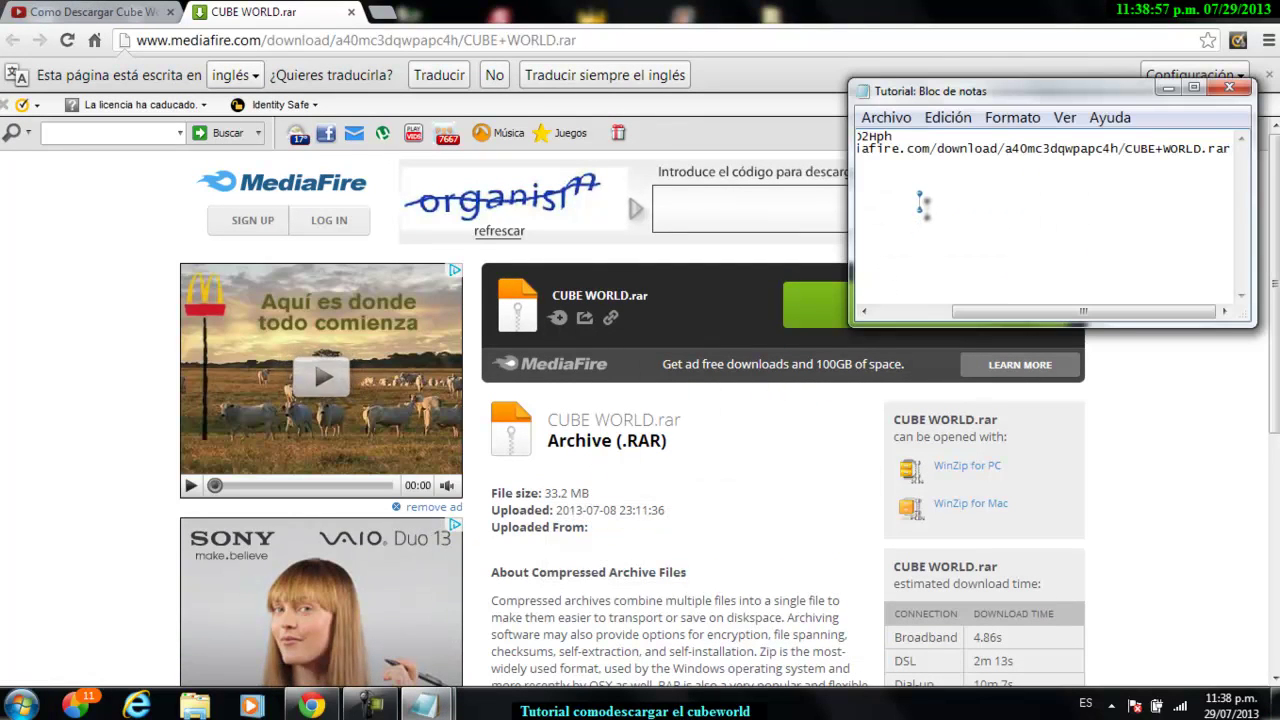
click(1194, 87)
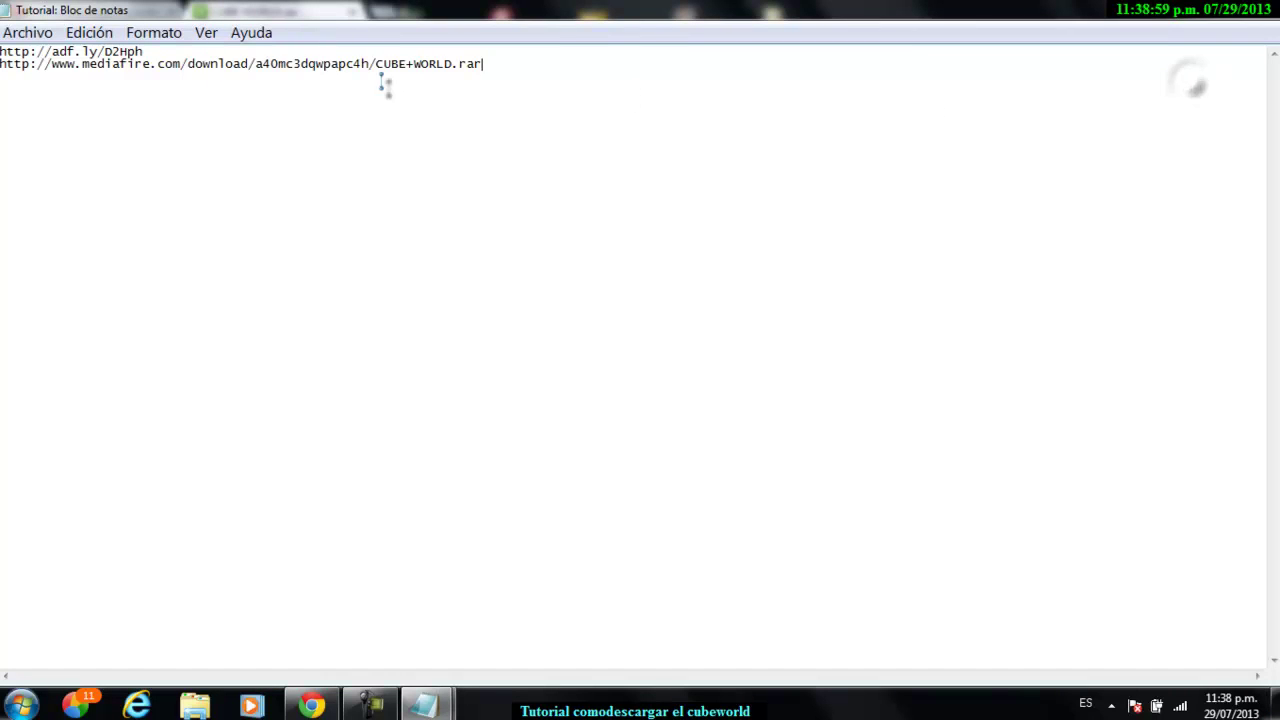
click(1214, 12)
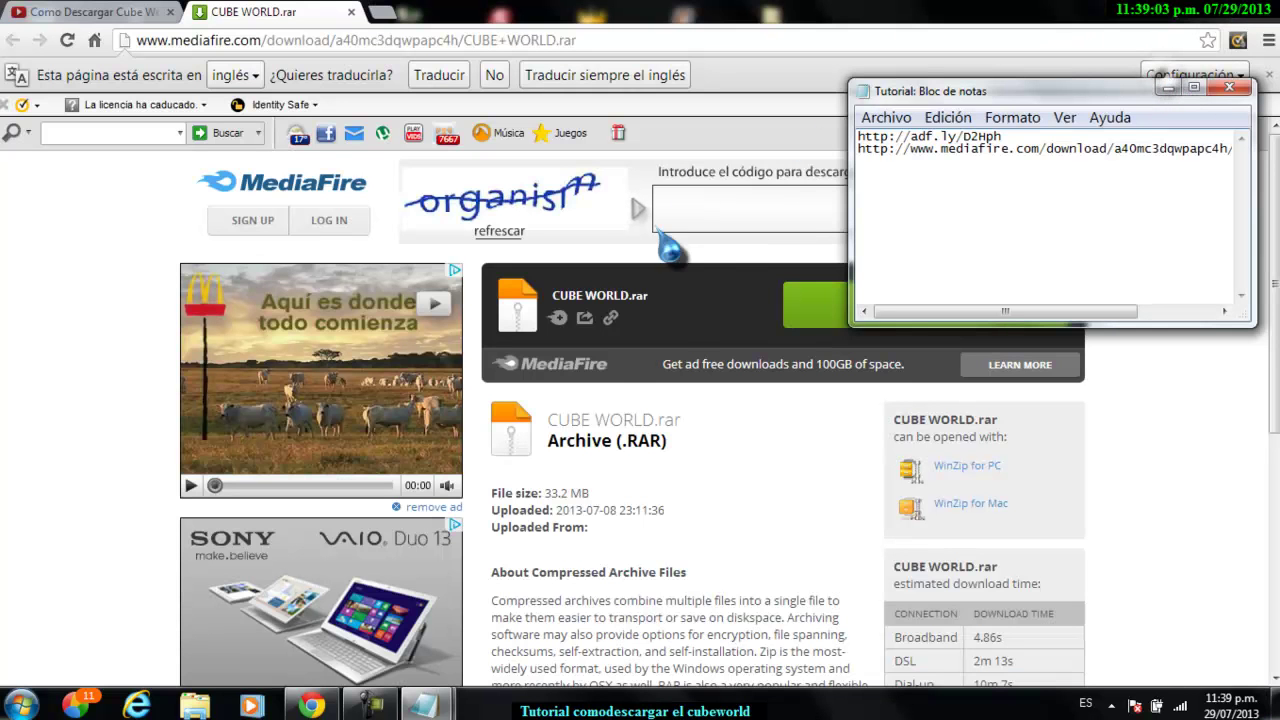
click(1166, 87)
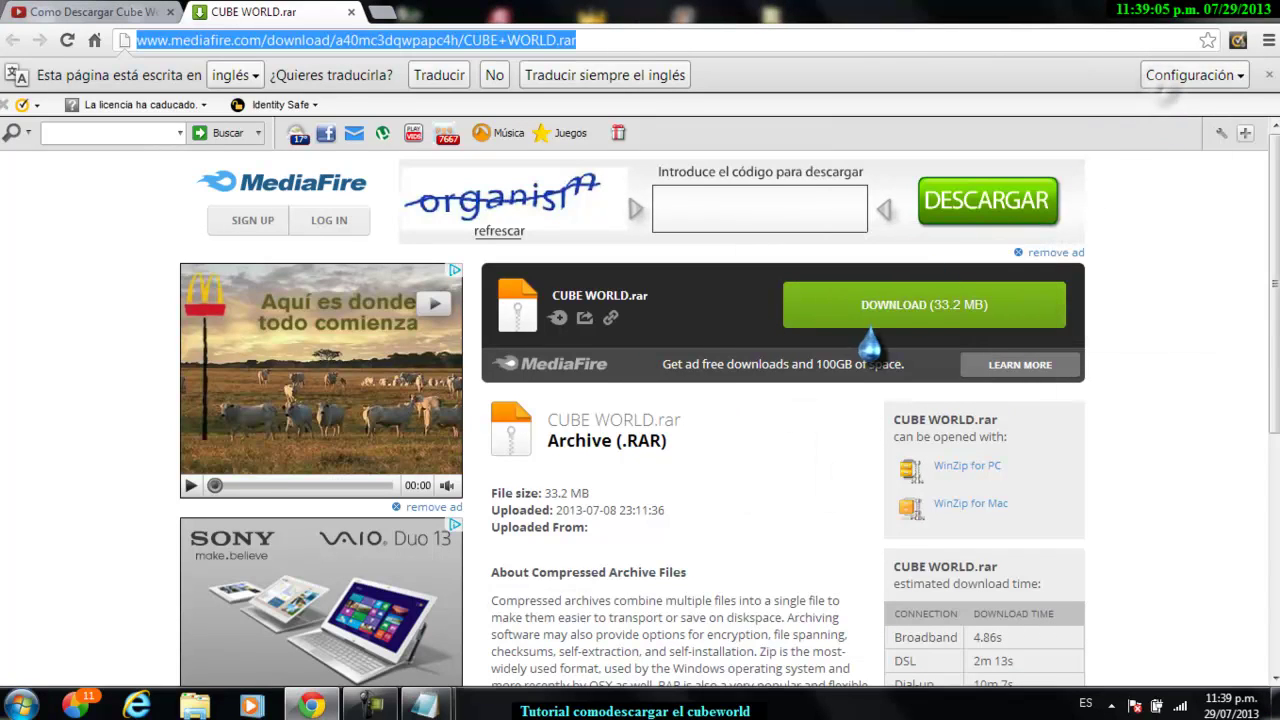
Step: Start the download of CUBE WORLD.rar (33.2 MB) from its MediaFire page
scroll(945, 335, down, 1)
scroll(945, 335, up, 1)
click(946, 320)
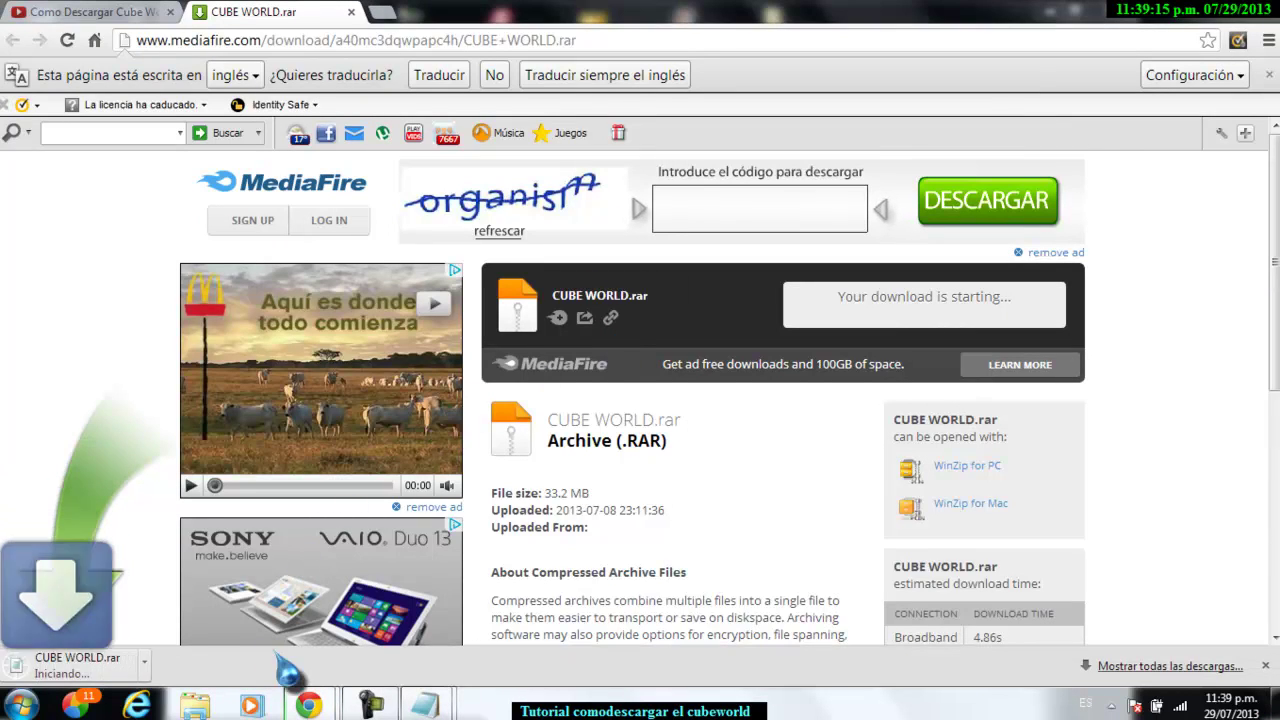
mouse_move(308, 704)
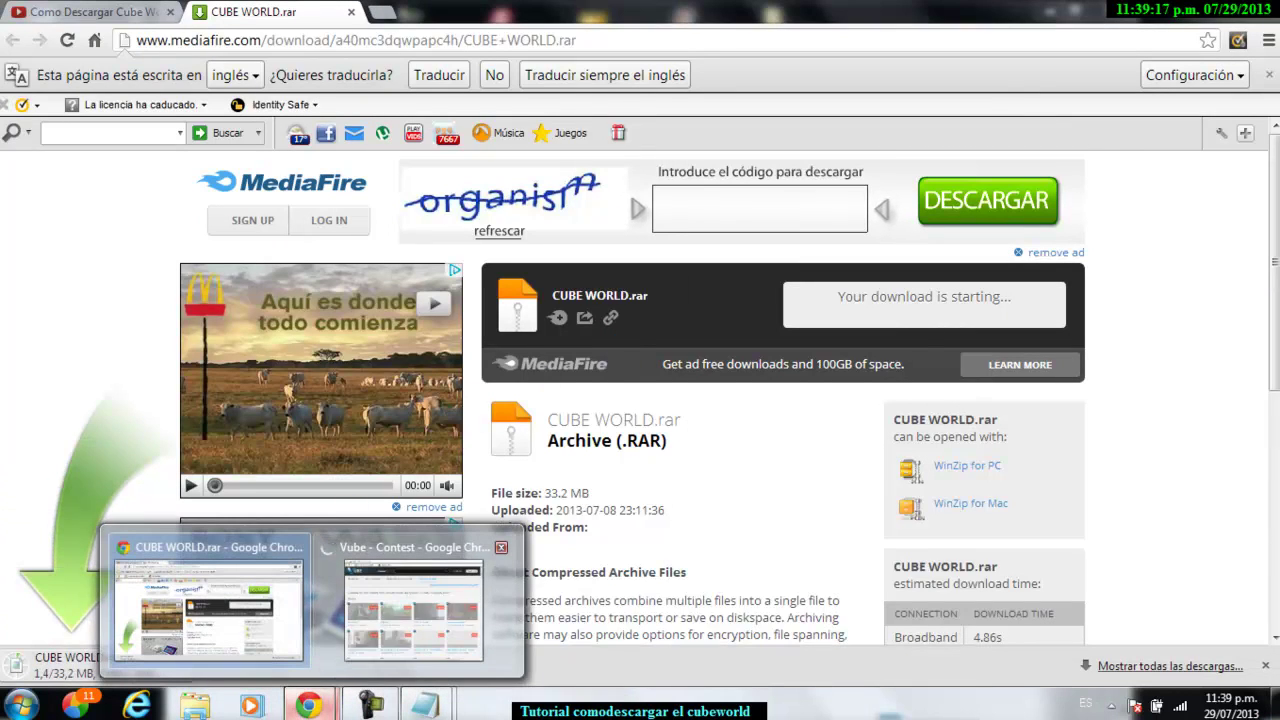
Step: Close the Vube pop-up window that opened alongside the download
mouse_move(413, 608)
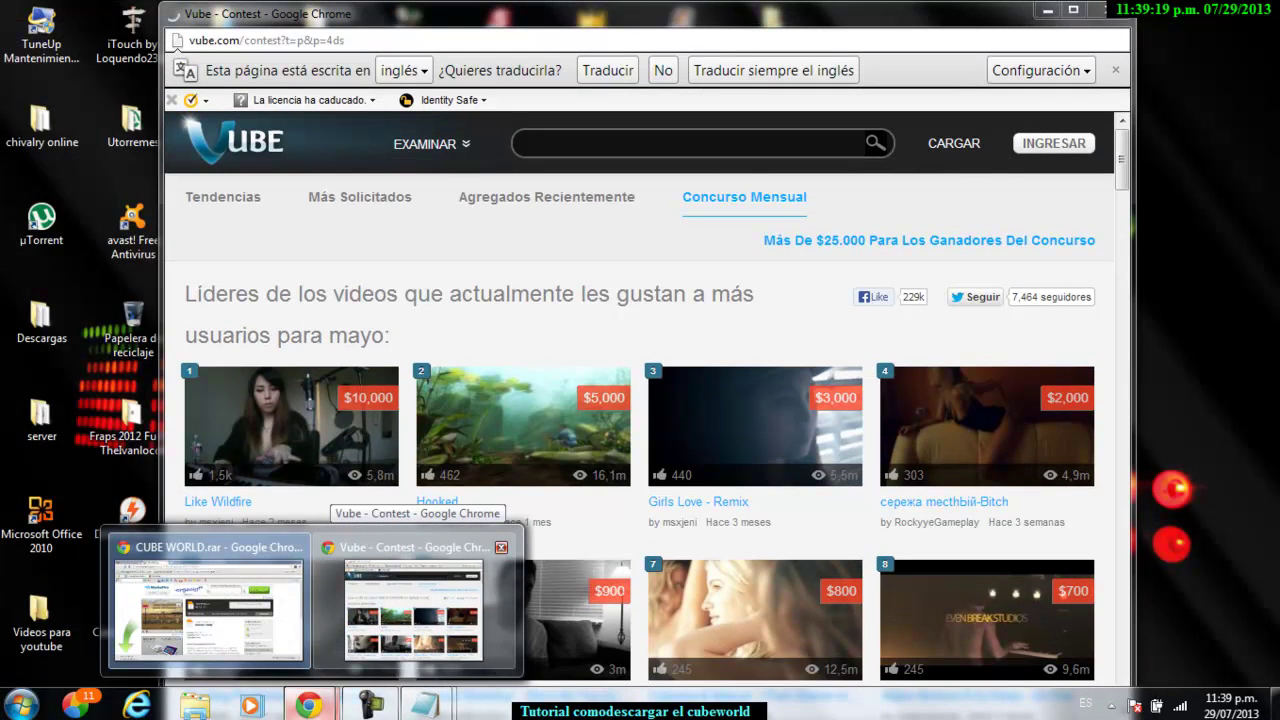
click(501, 547)
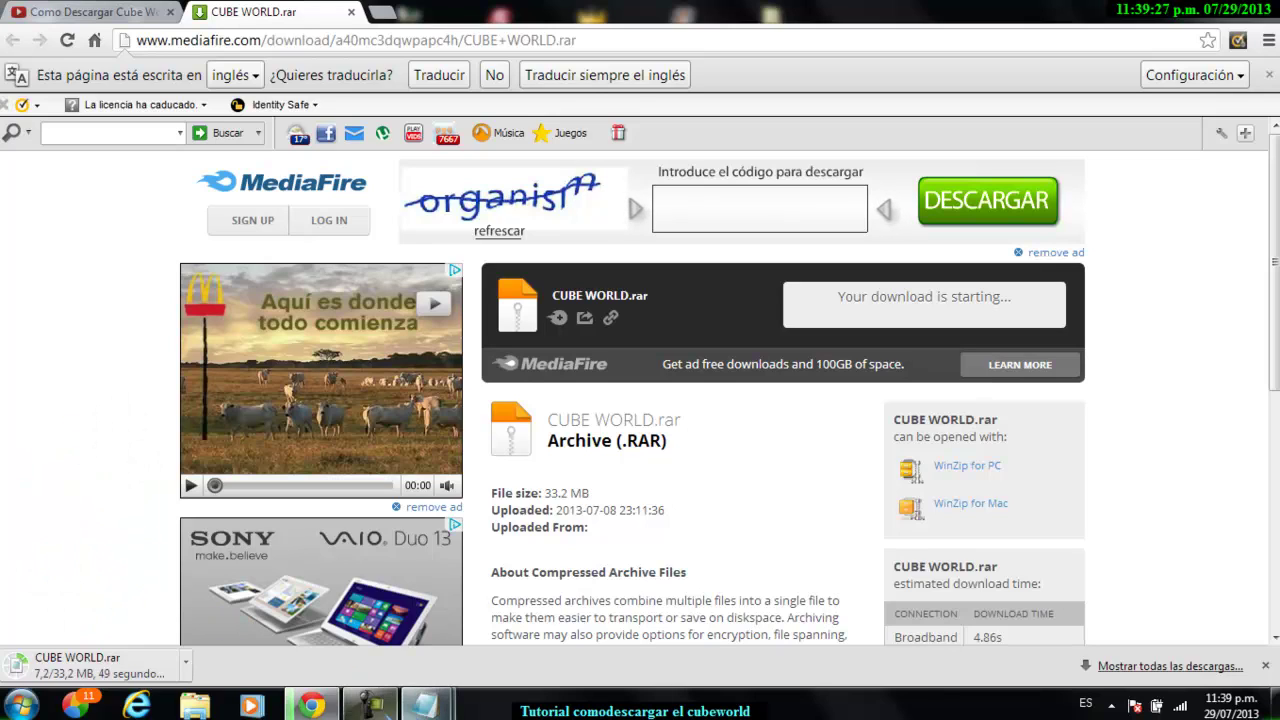
click(370, 705)
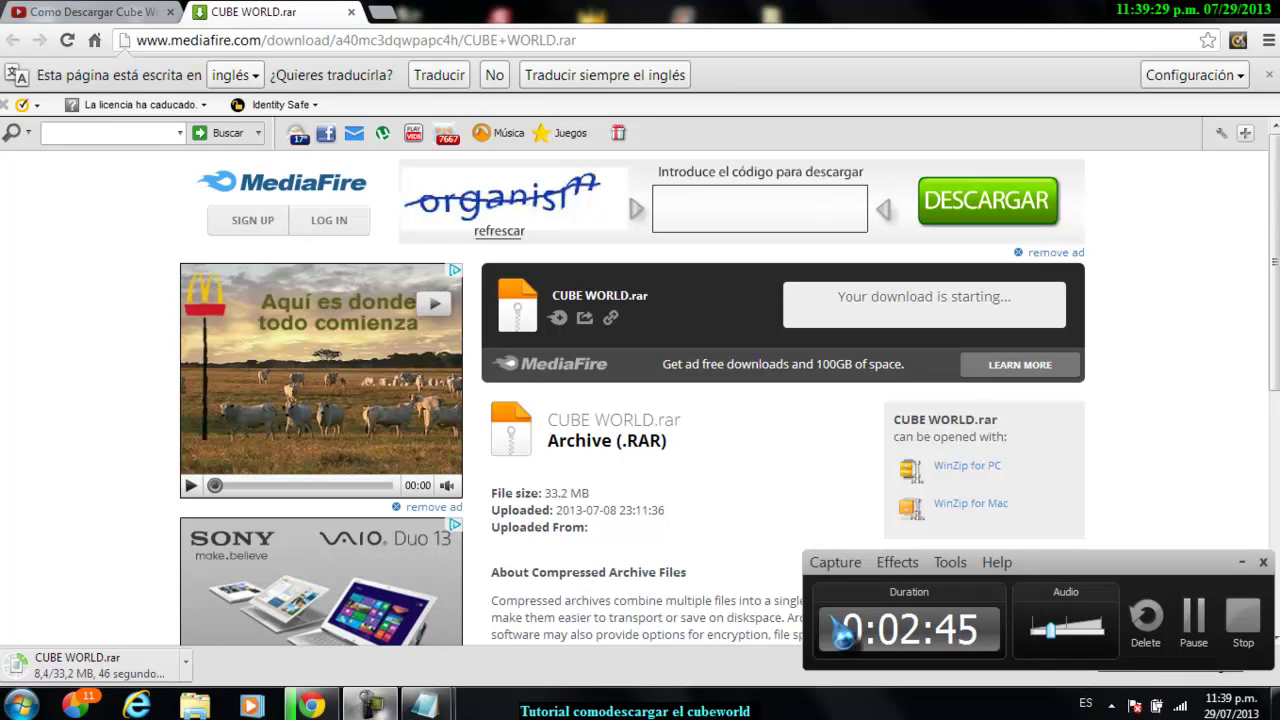
click(1193, 628)
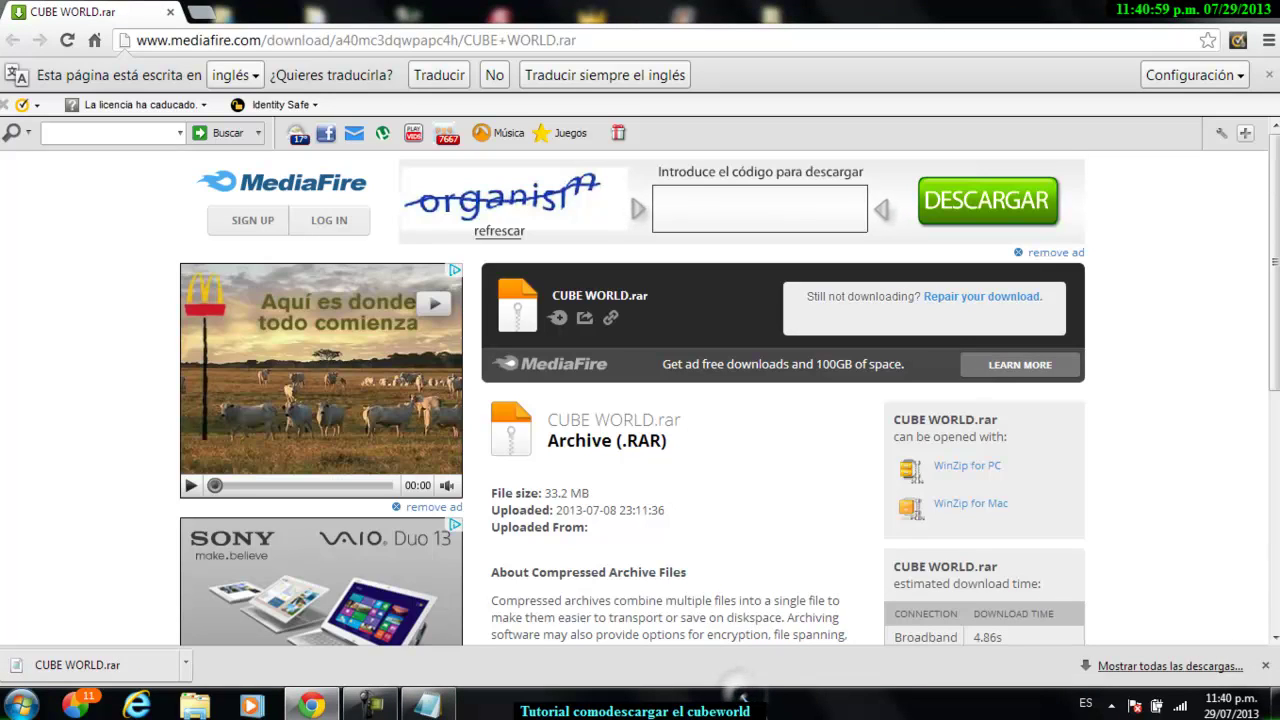
click(75, 664)
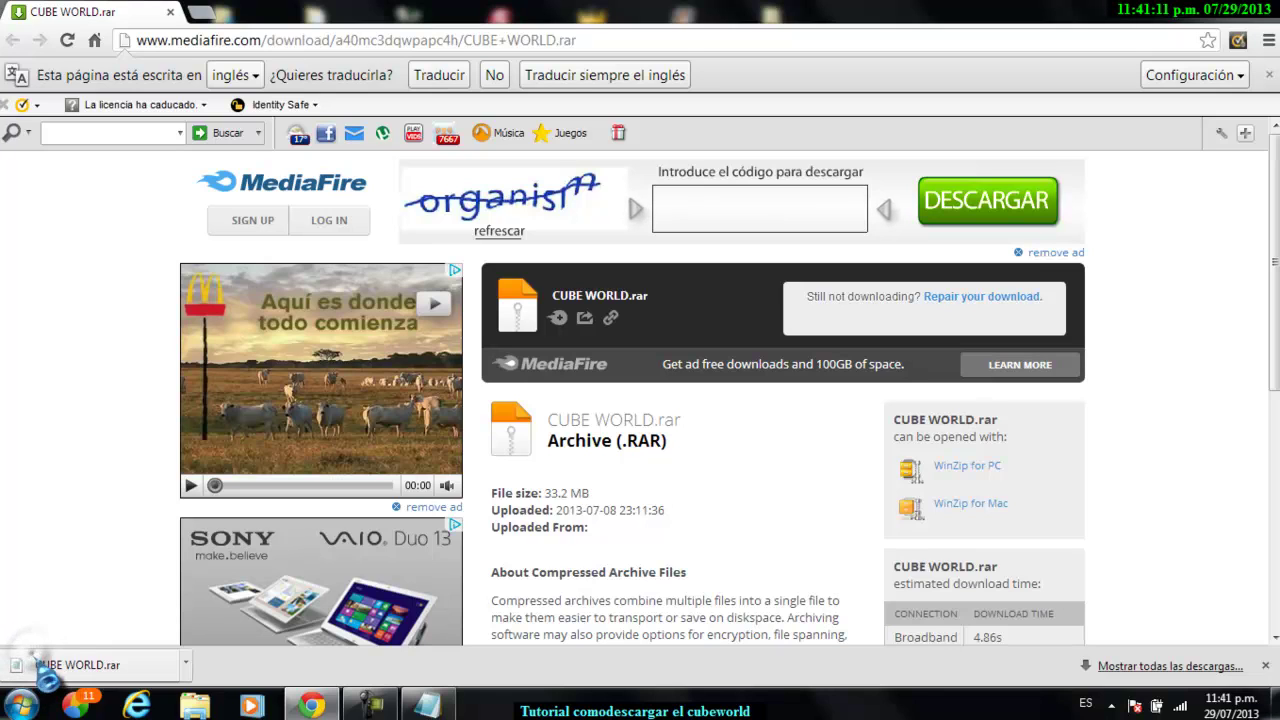
mouse_move(45, 672)
mouse_down()
mouse_move(195, 655)
mouse_move(500, 515)
mouse_move(197, 607)
mouse_move(68, 680)
mouse_up()
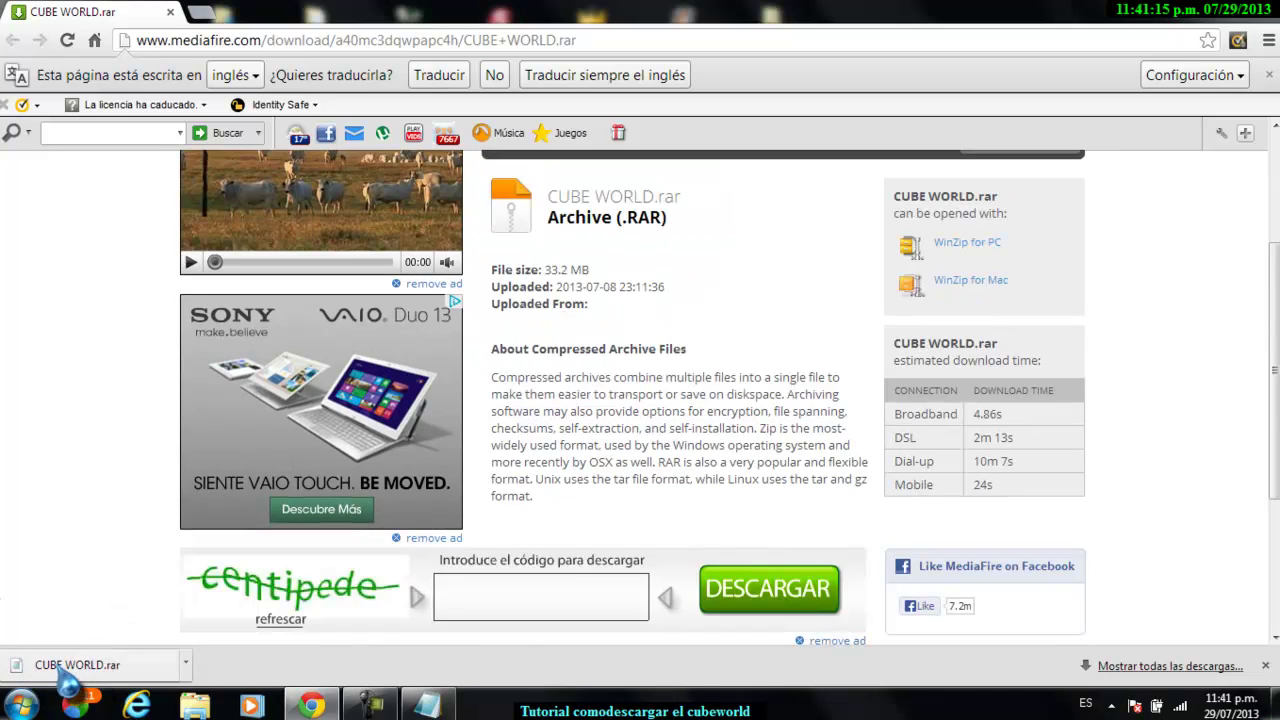
Step: Show the desktop and move the Tutorial note next to the OPERATION7 shortcut
click(1274, 708)
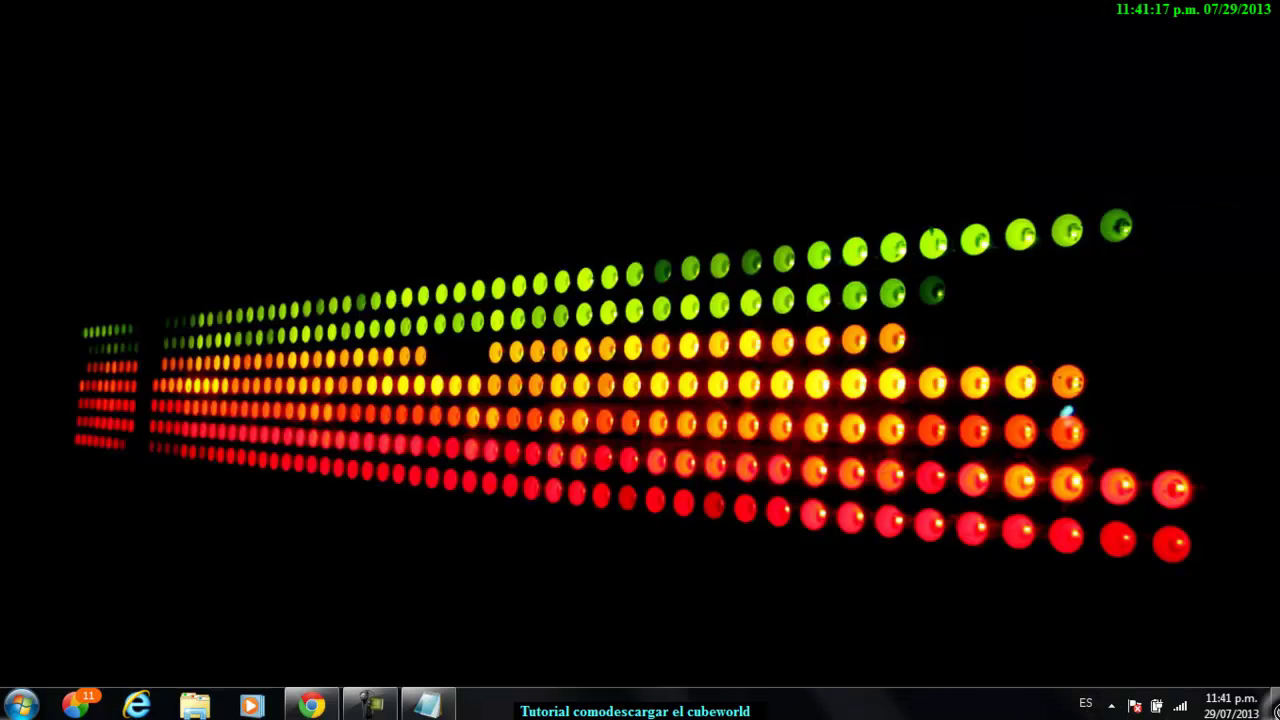
drag(1068, 410, 1008, 488)
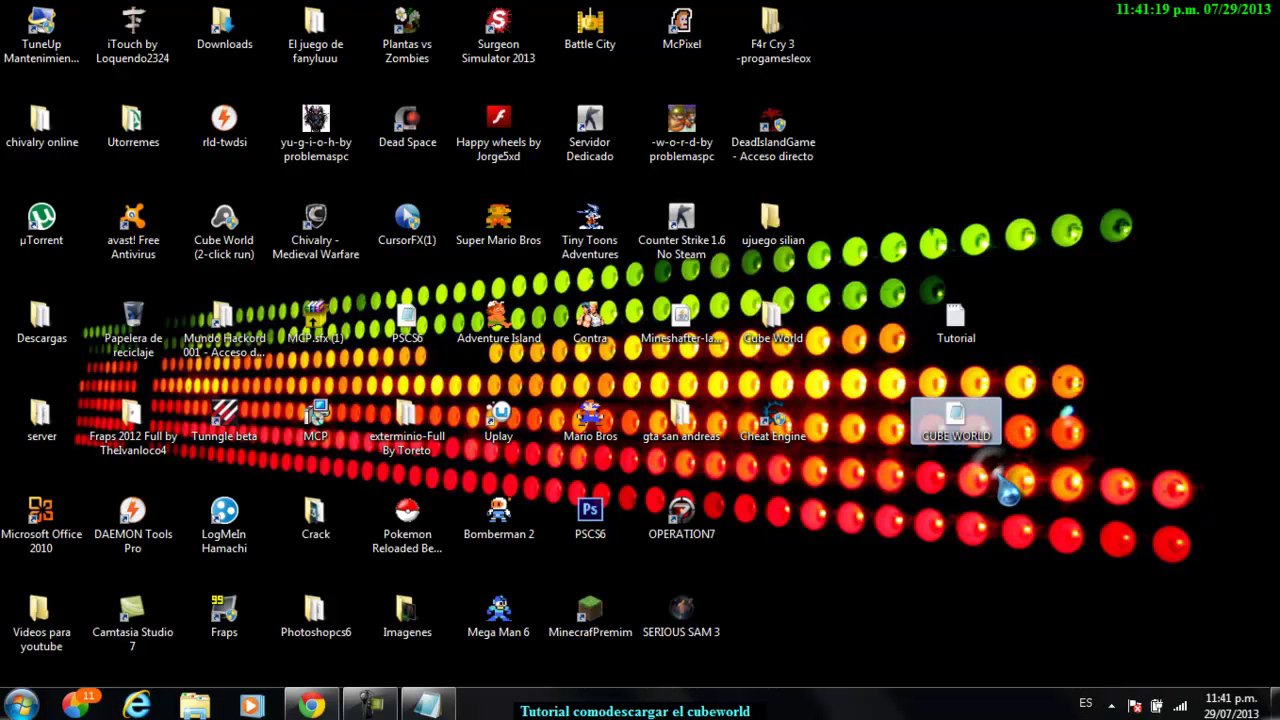
drag(955, 320, 772, 520)
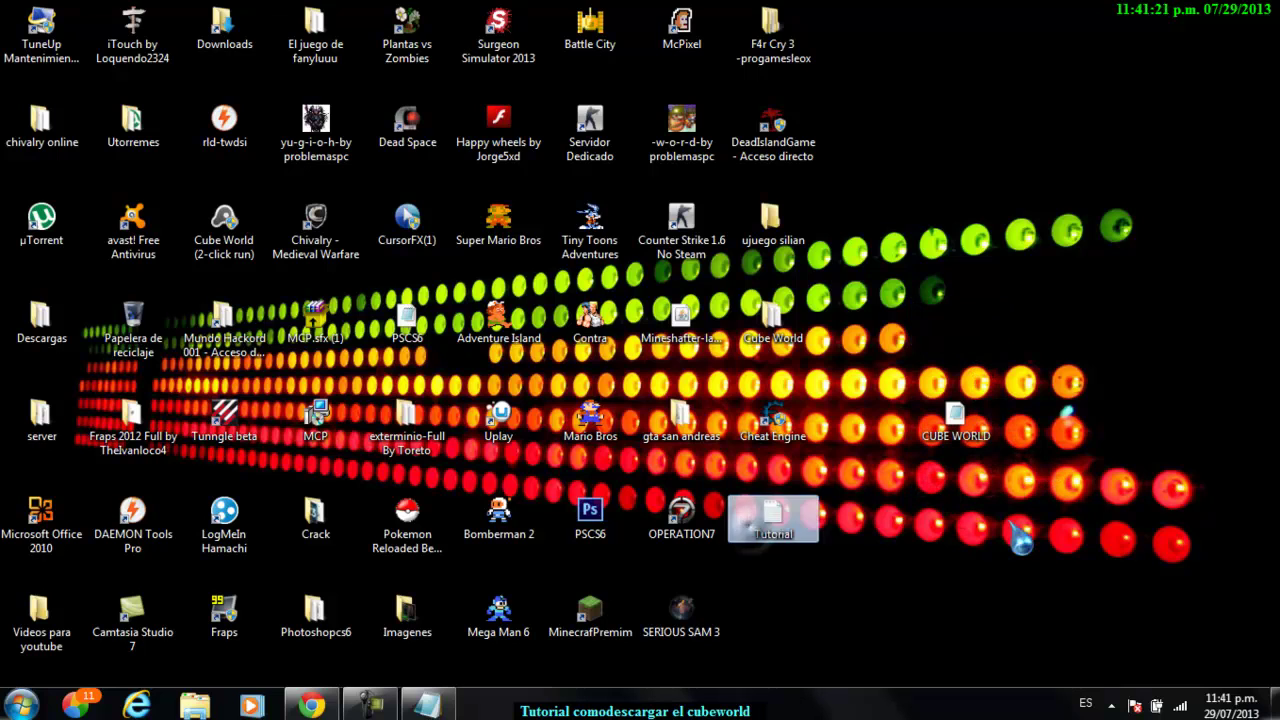
Step: Open the downloaded CUBE WORLD archive from the desktop in WinRAR and enter its CUBE WORLD folder
click(955, 425)
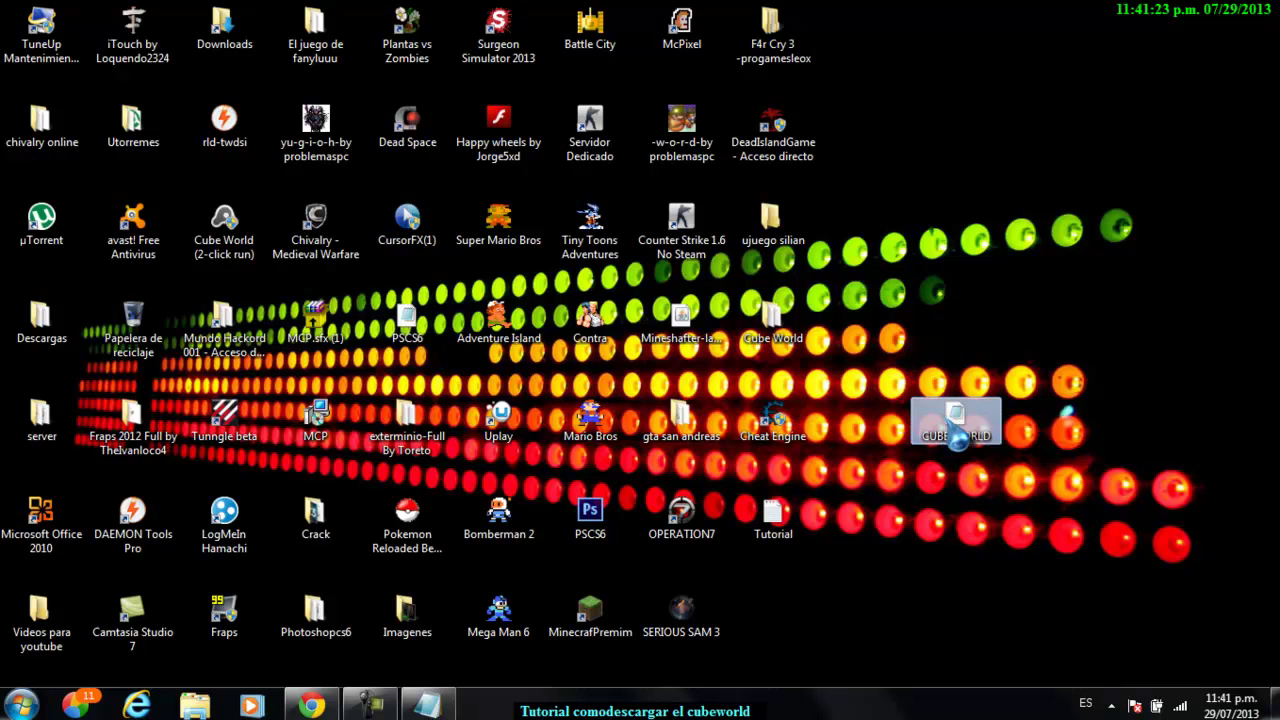
right_click(956, 438)
click(972, 468)
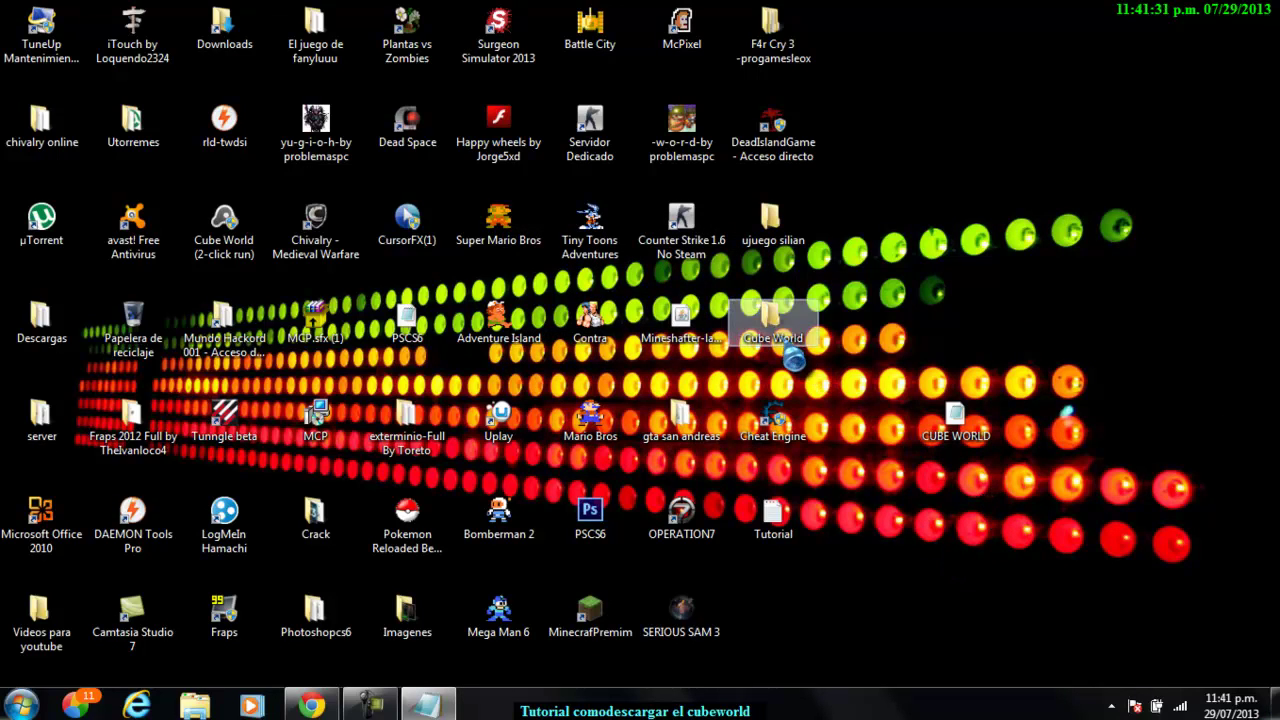
right_click(952, 425)
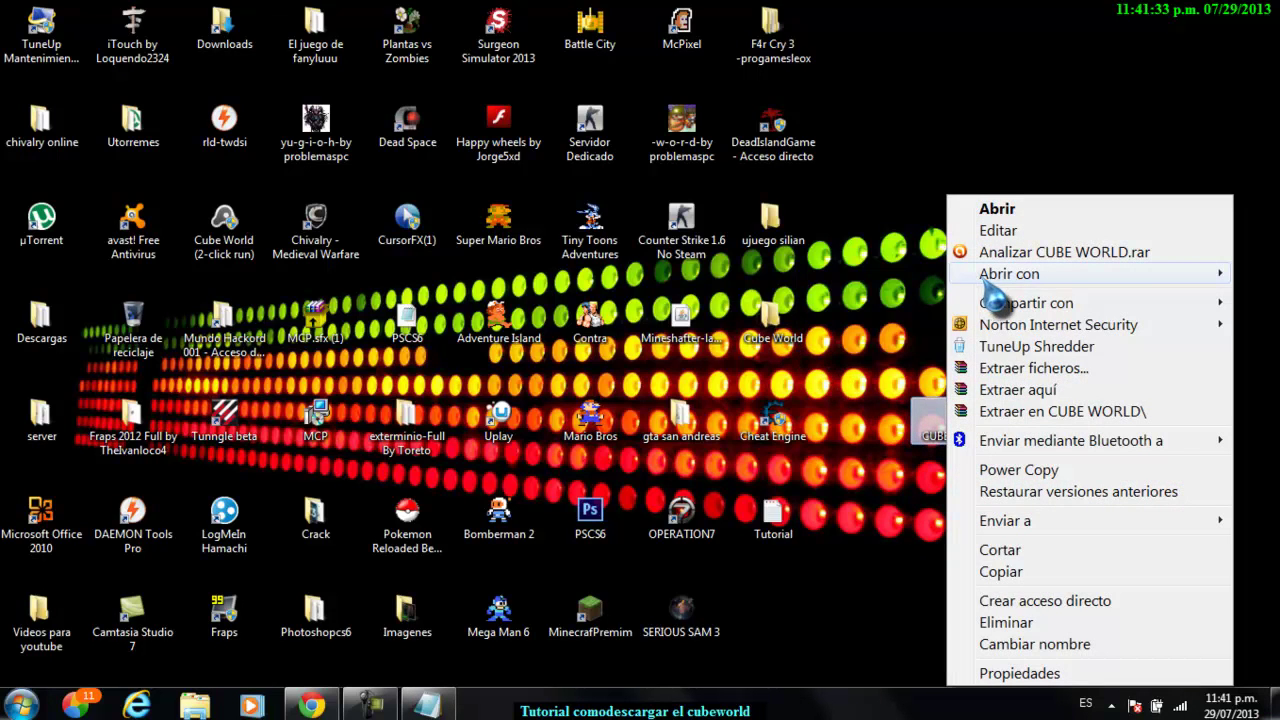
mouse_move(990, 280)
click(814, 338)
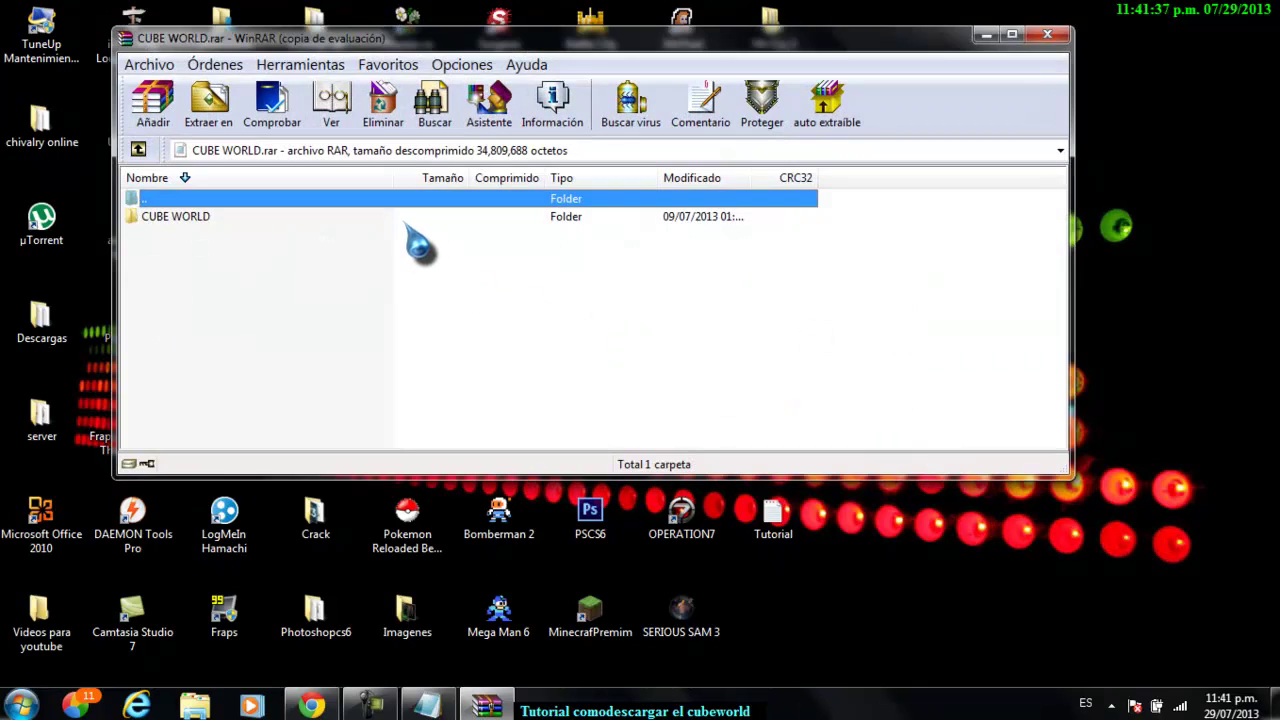
click(748, 177)
double_click(440, 218)
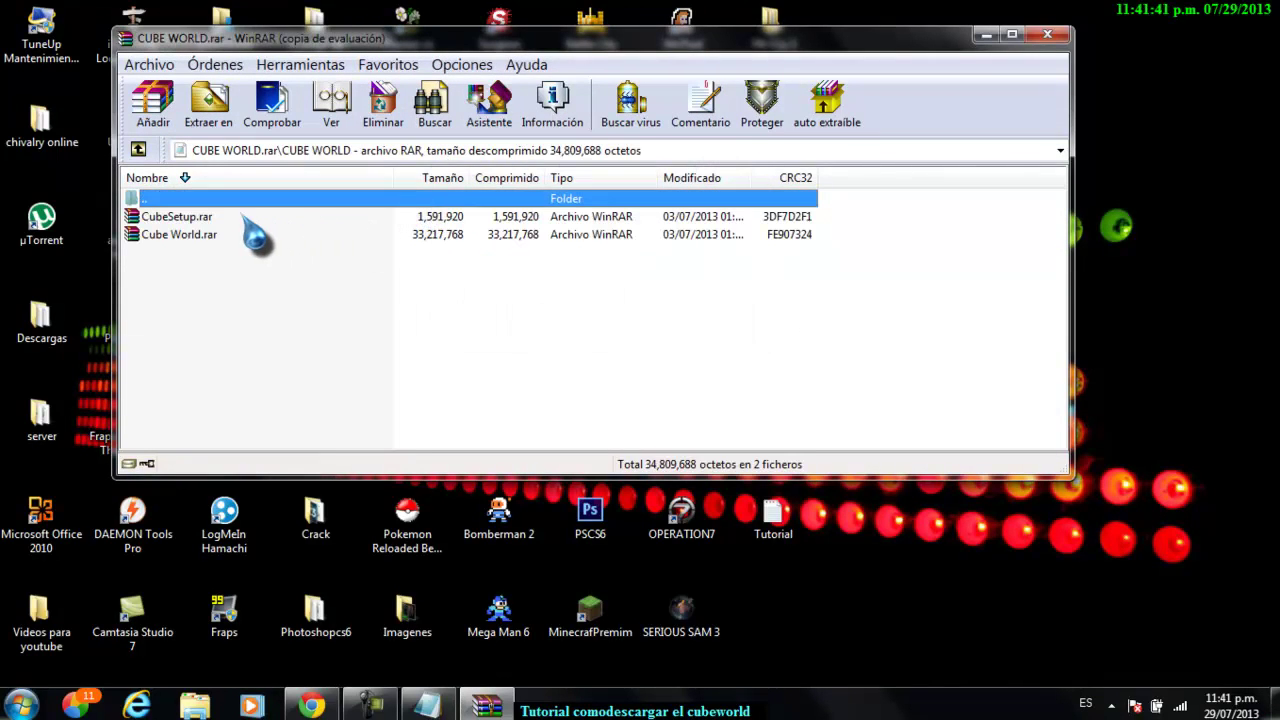
Step: Open the nested CubeSetup.rar archive and minimise the parent CUBE WORLD.rar window
key(Down)
key(Down)
key(Up)
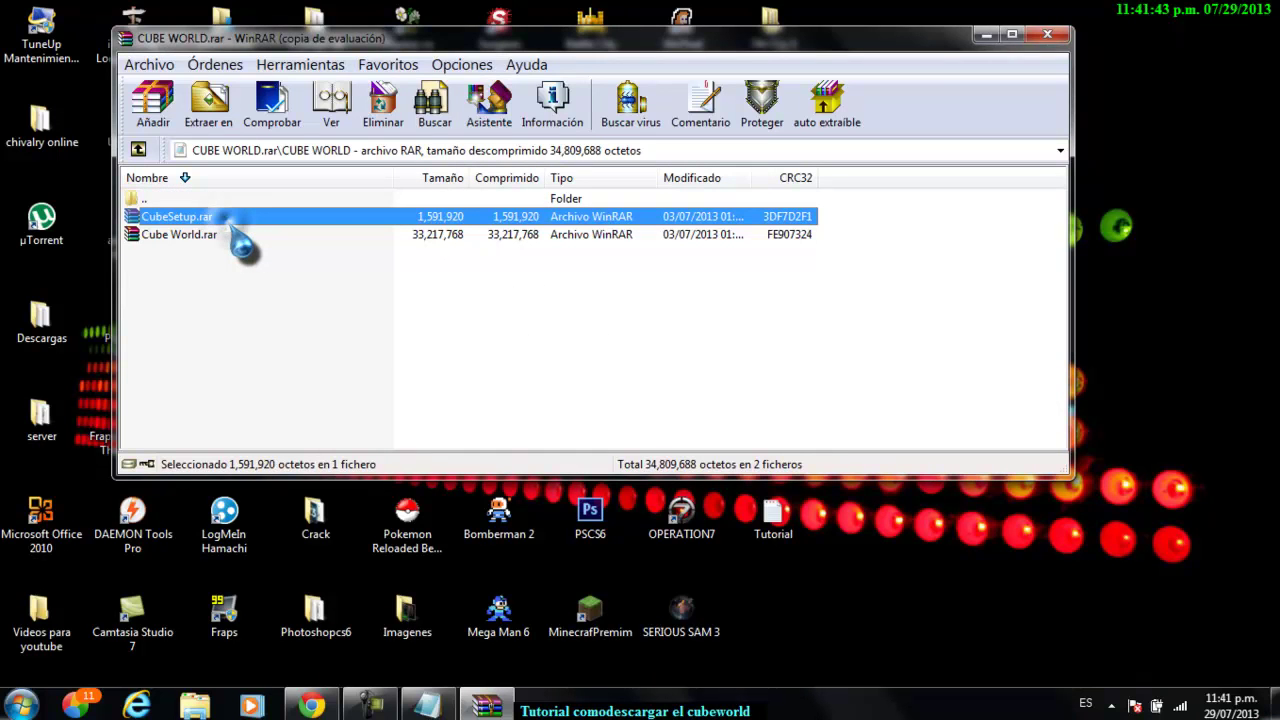
key(Return)
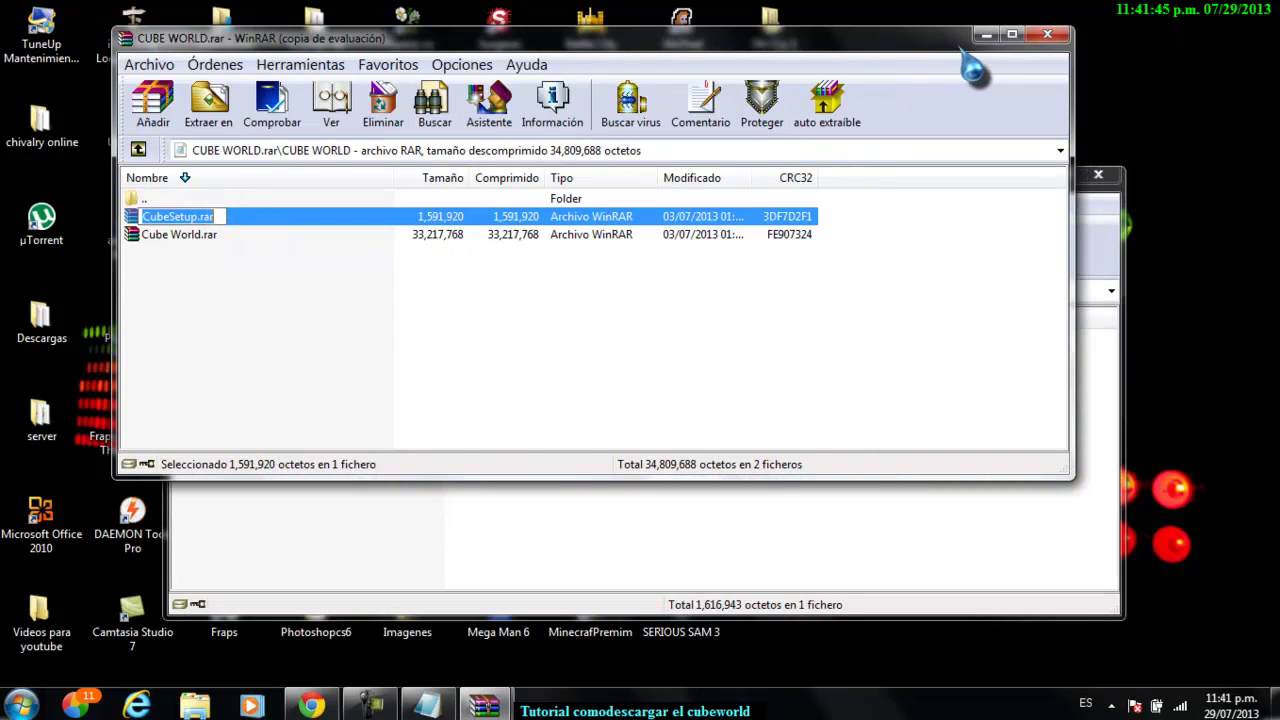
click(782, 318)
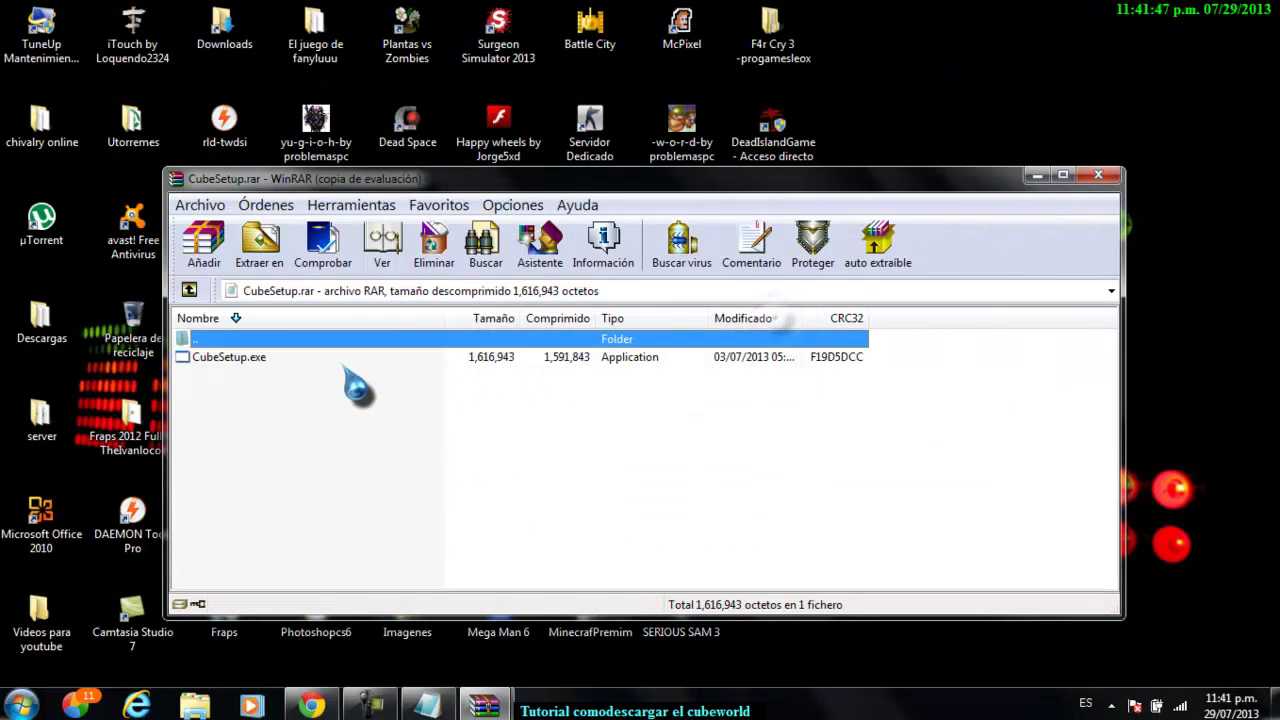
mouse_move(484, 706)
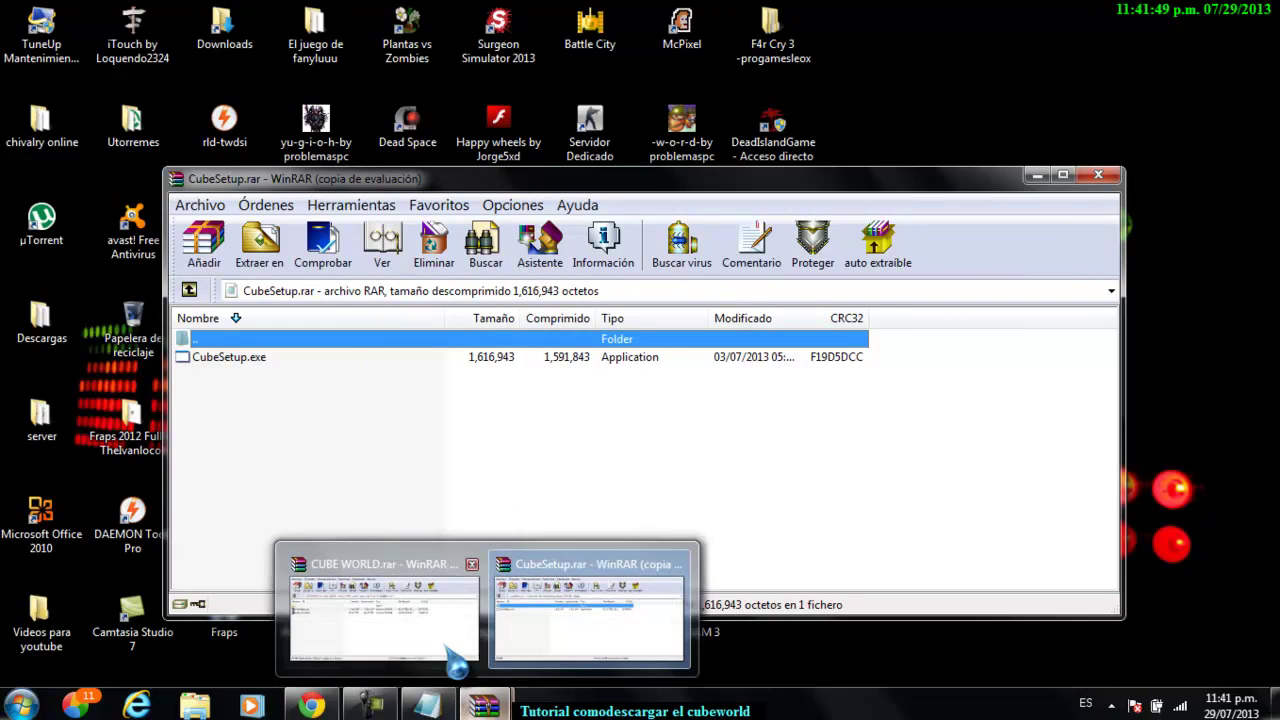
click(420, 600)
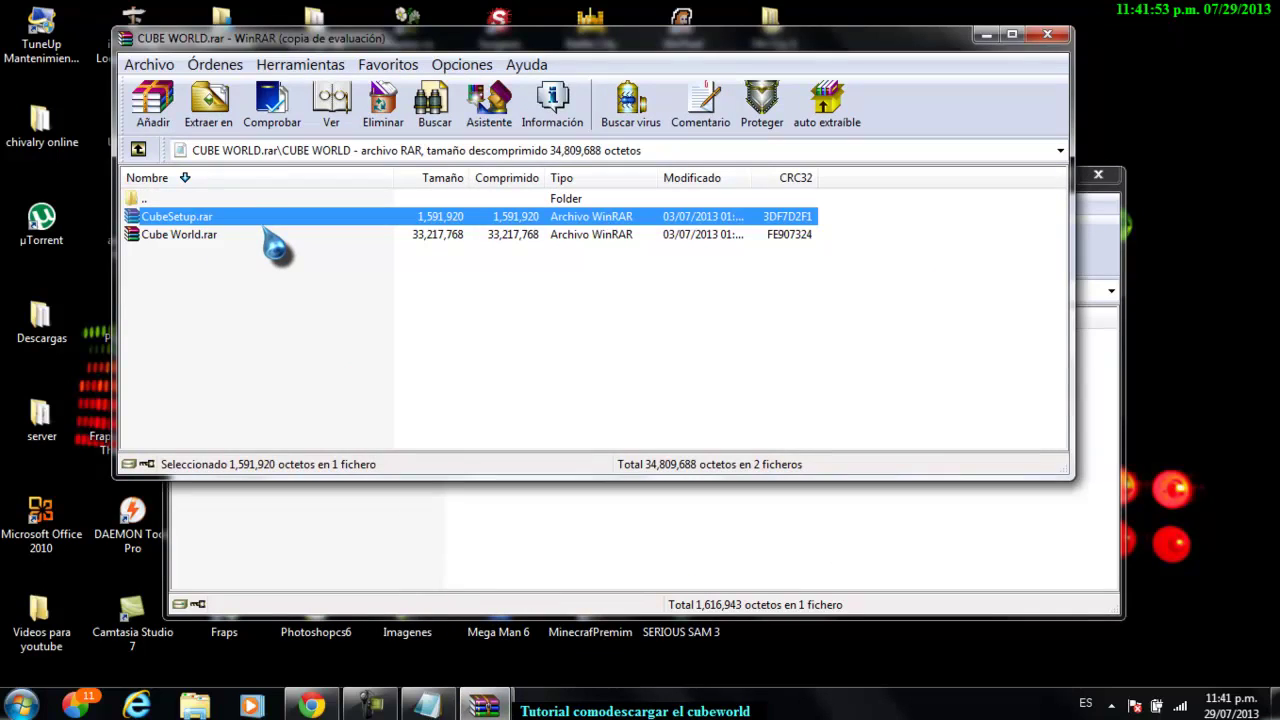
click(986, 35)
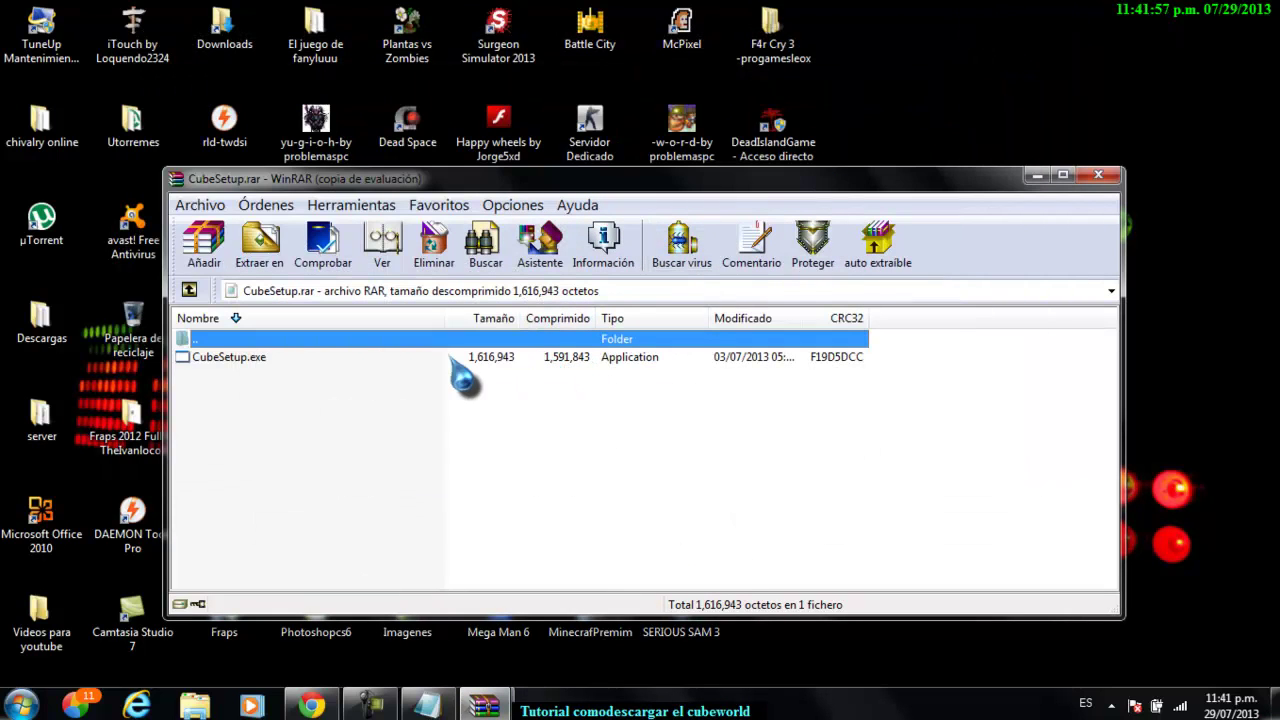
Step: Launch CubeSetup.exe, exit the Cube World setup wizard without installing, and close the CubeSetup.rar window
double_click(320, 357)
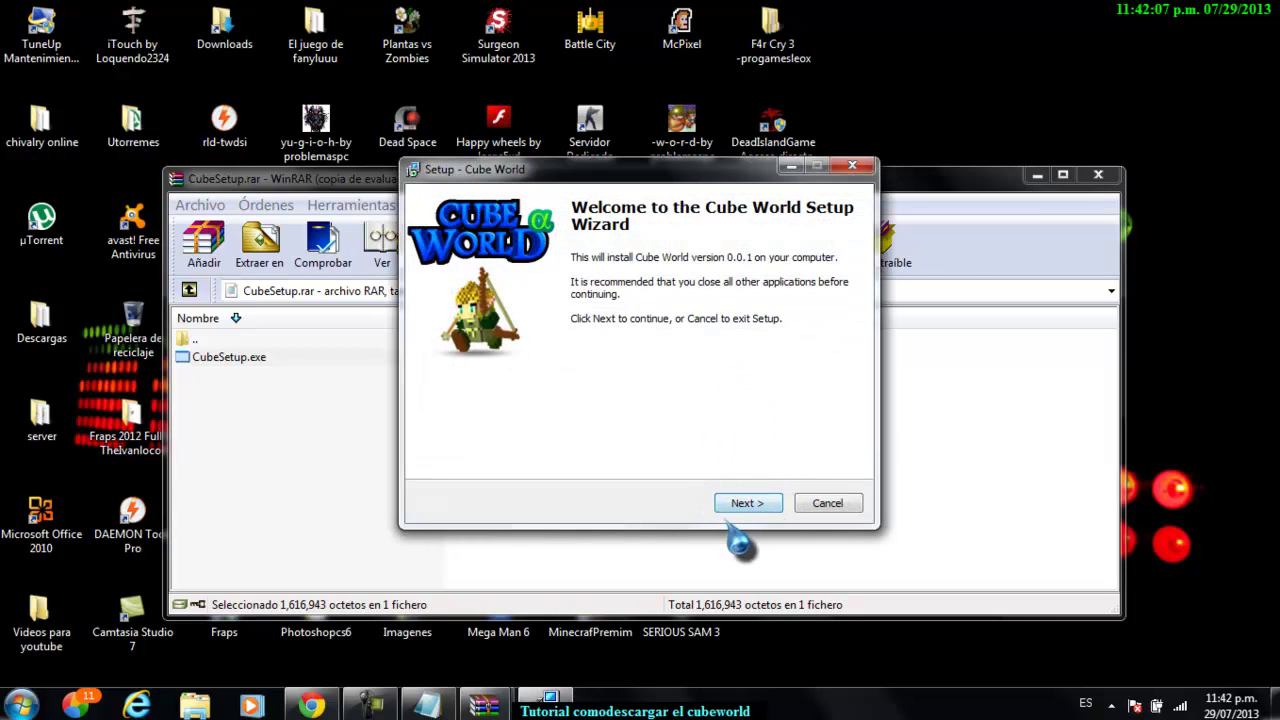
click(846, 505)
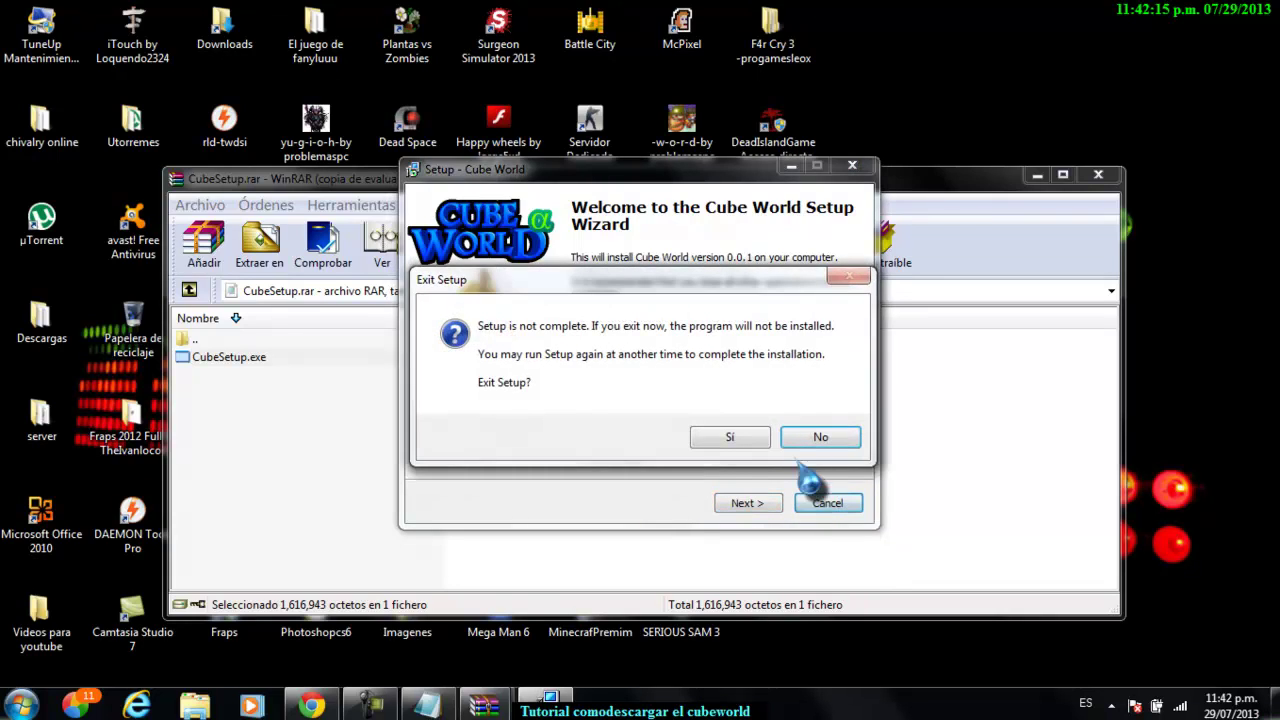
click(729, 437)
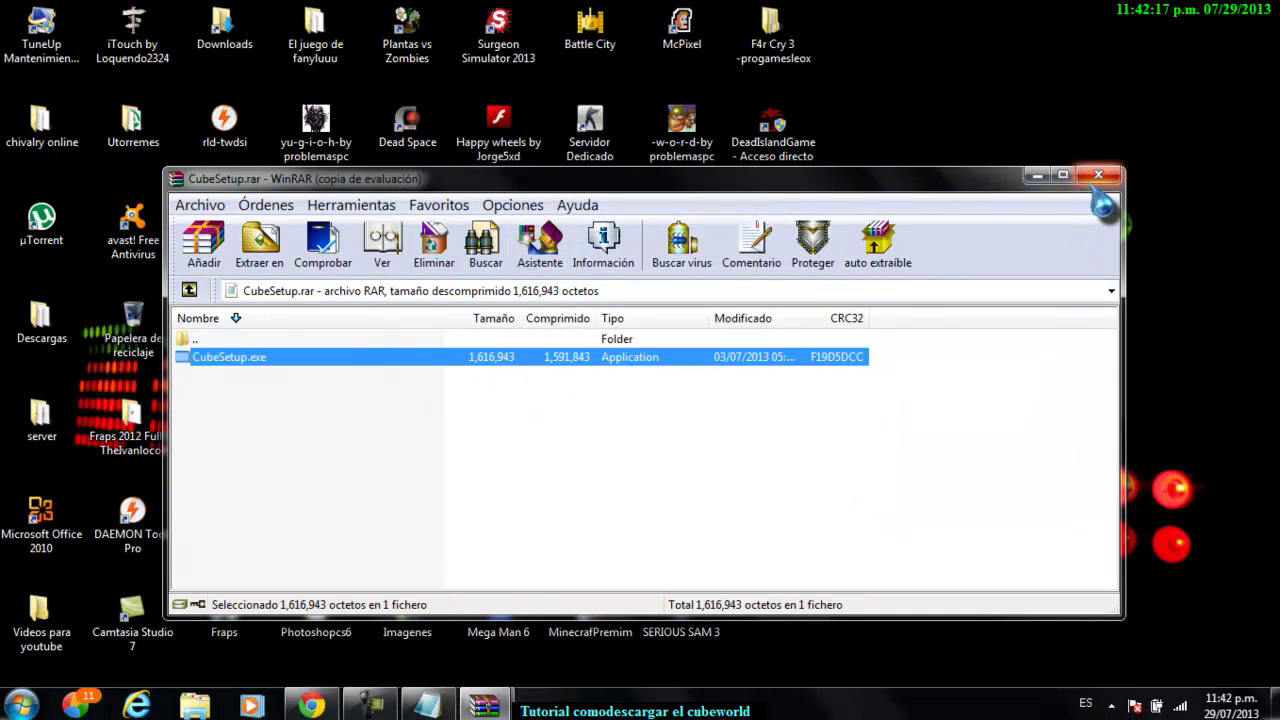
click(1100, 180)
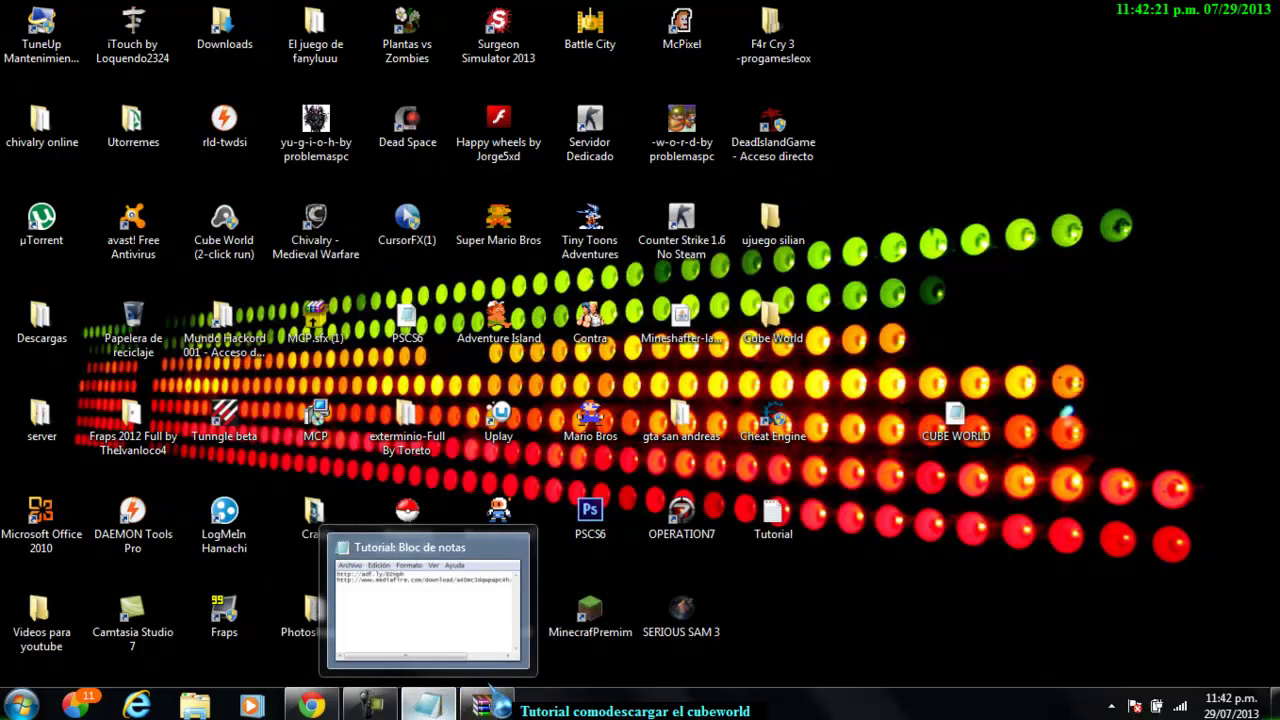
Step: Examine the Cube World folder inside the nested Cube World.rar, dismissing the WinRAR licence reminder, and close that archive
click(486, 706)
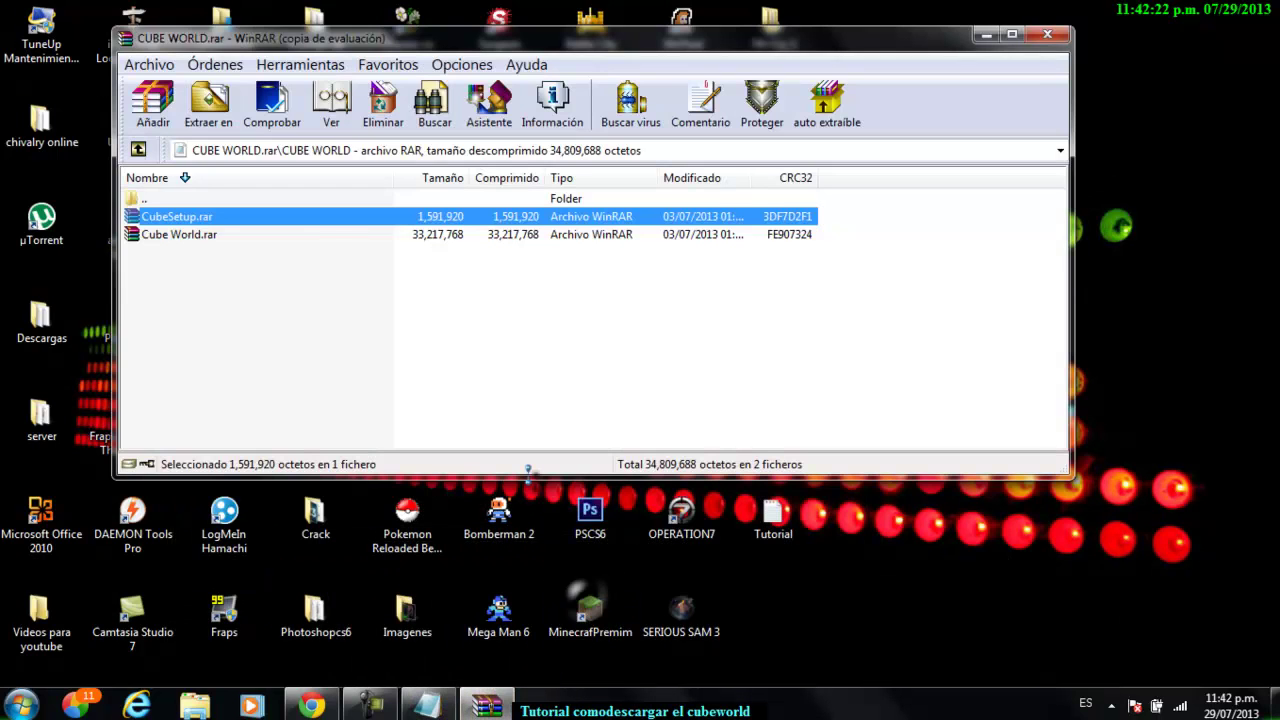
double_click(298, 236)
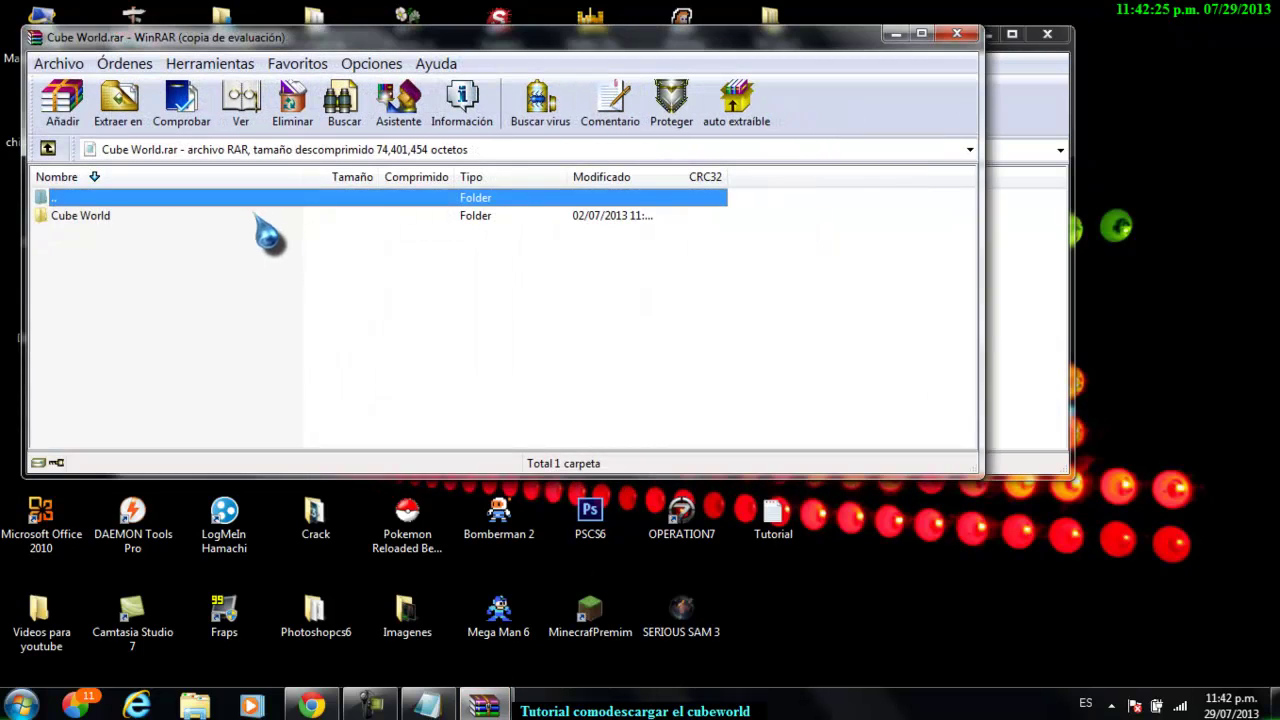
double_click(250, 215)
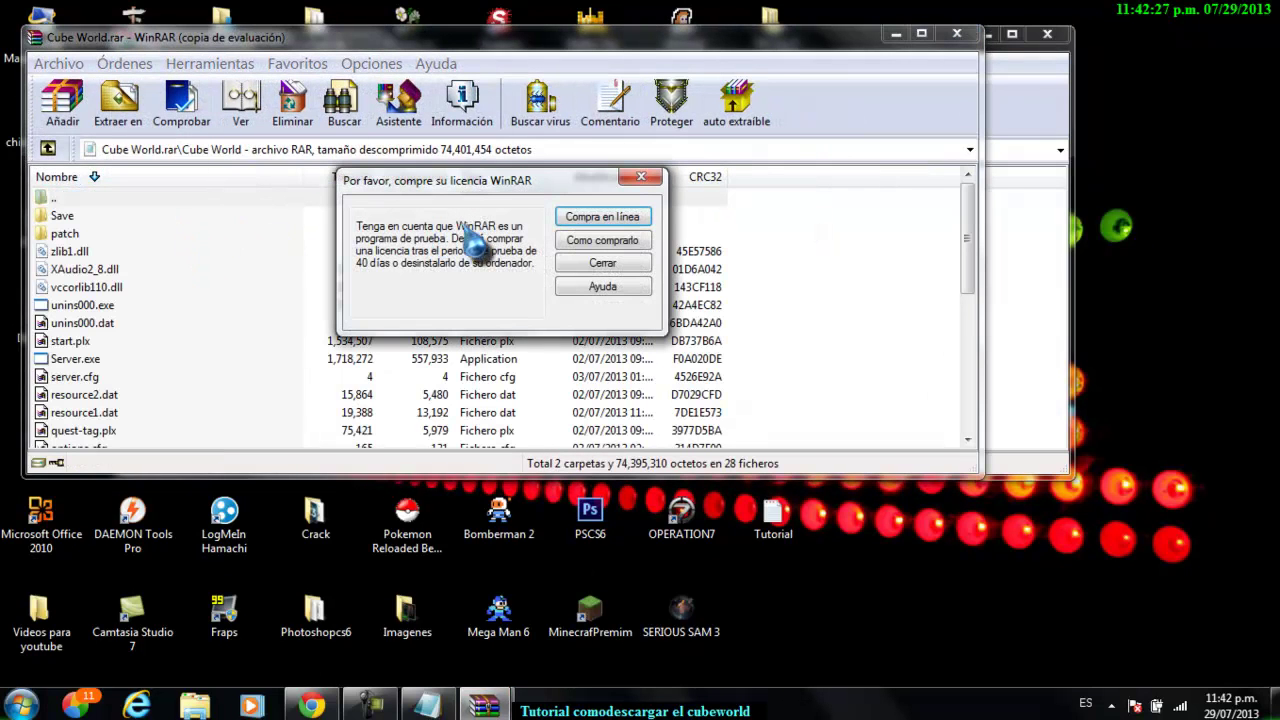
click(639, 178)
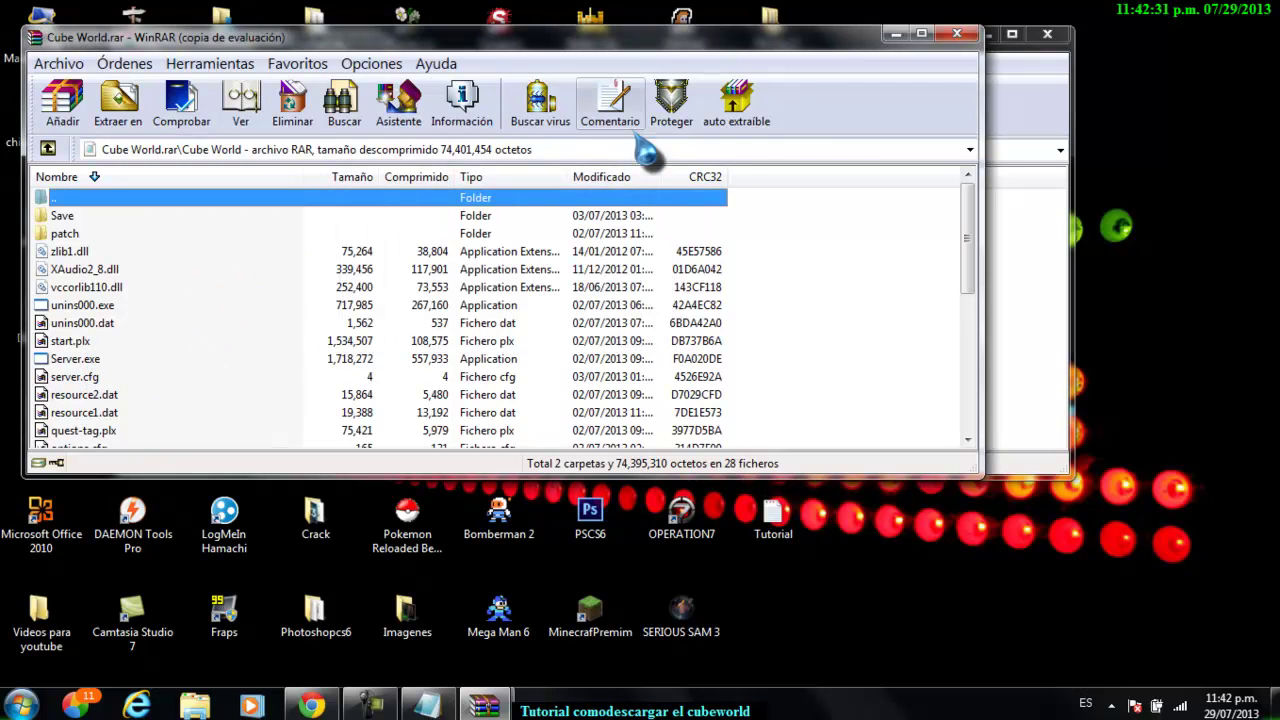
click(957, 34)
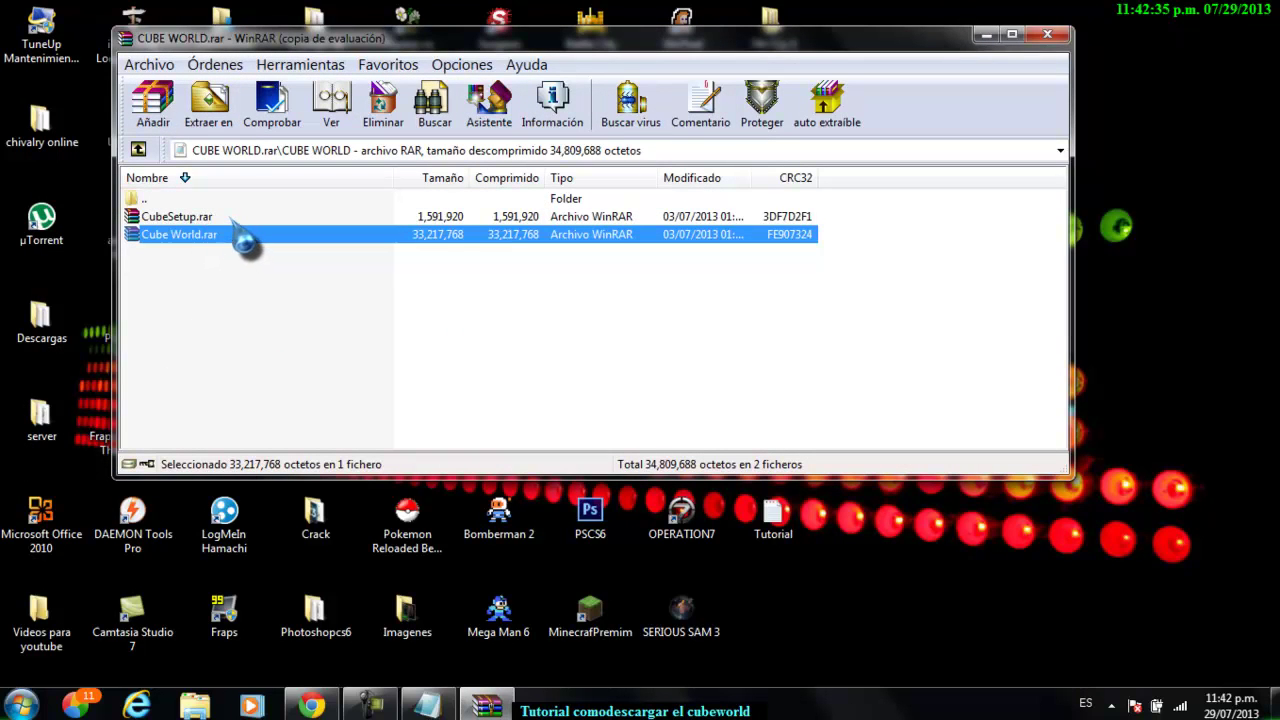
Step: Reopen CubeSetup.rar, dismiss the WinRAR licence reminder and launch CubeSetup.exe
double_click(230, 218)
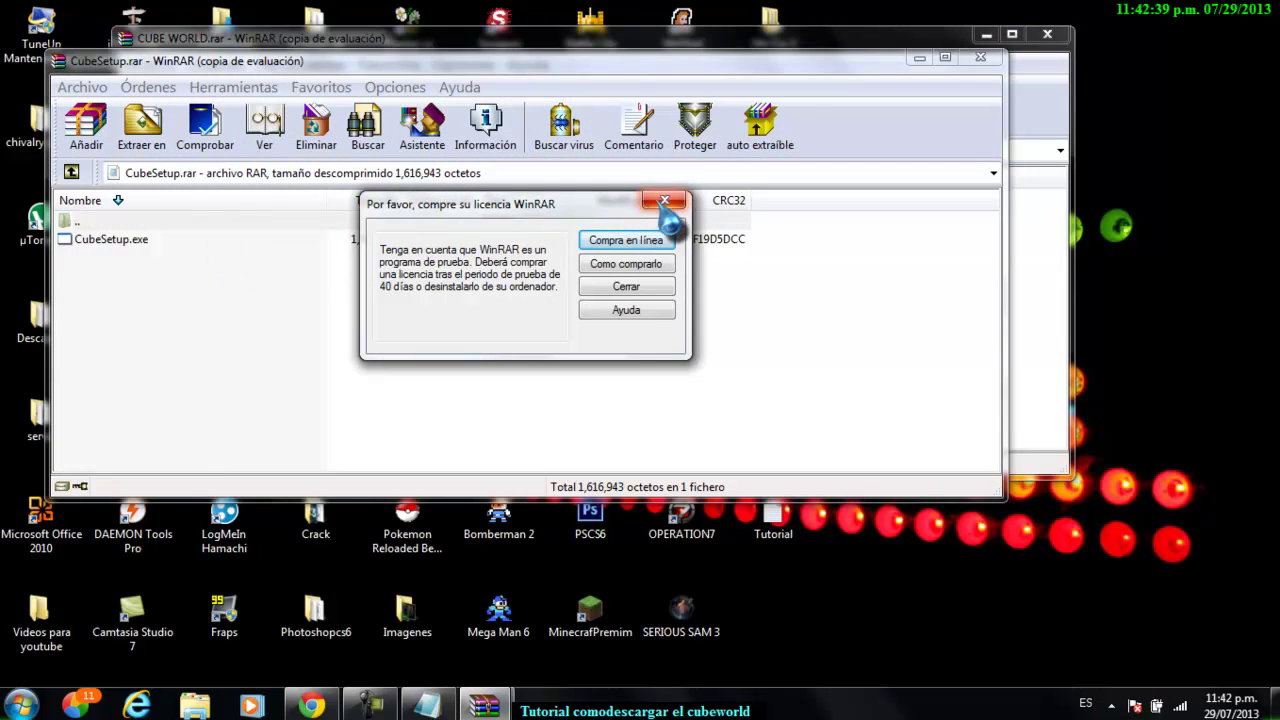
click(664, 201)
double_click(292, 240)
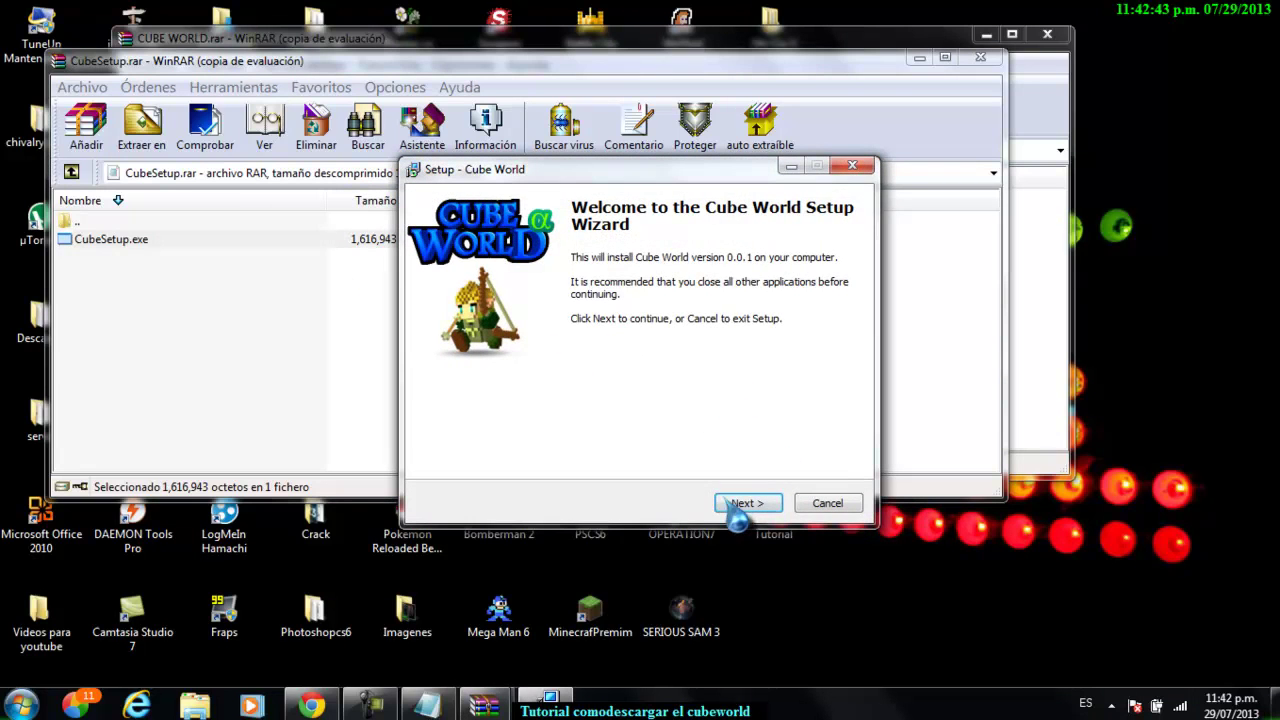
Step: Accept the licence agreement in the Cube World setup wizard, return to its welcome page and exit without installing
click(742, 504)
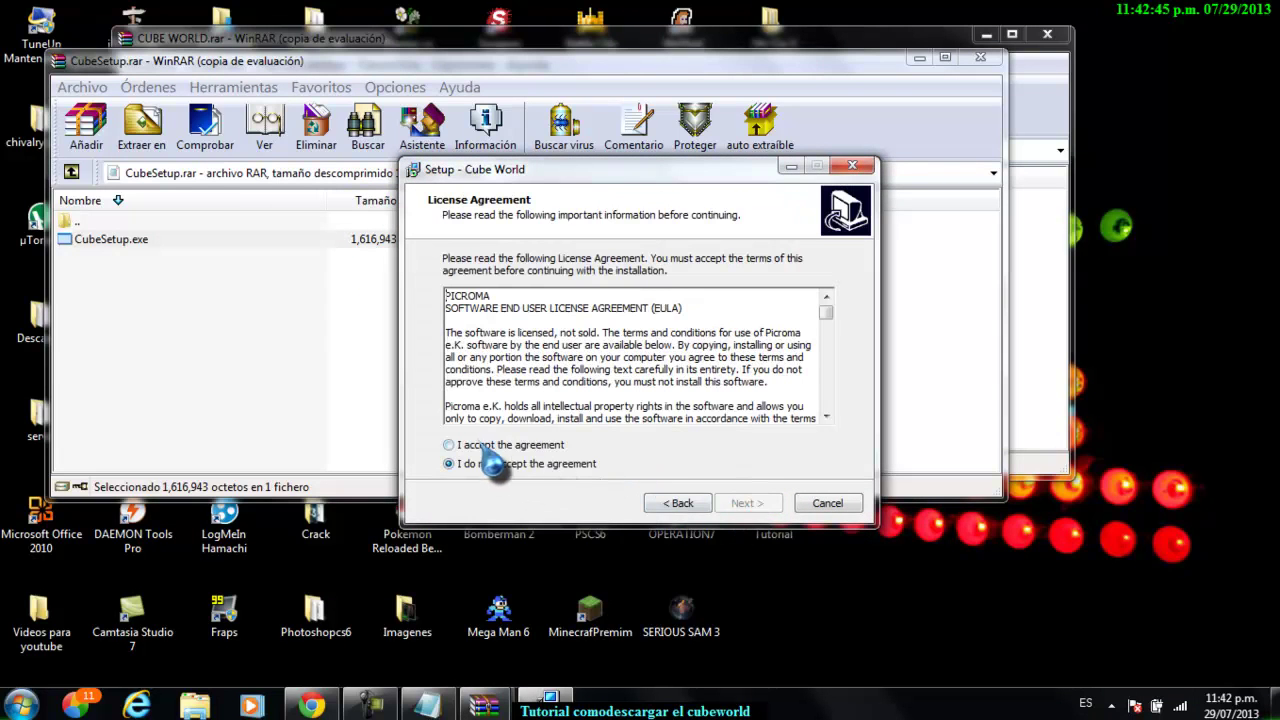
click(452, 445)
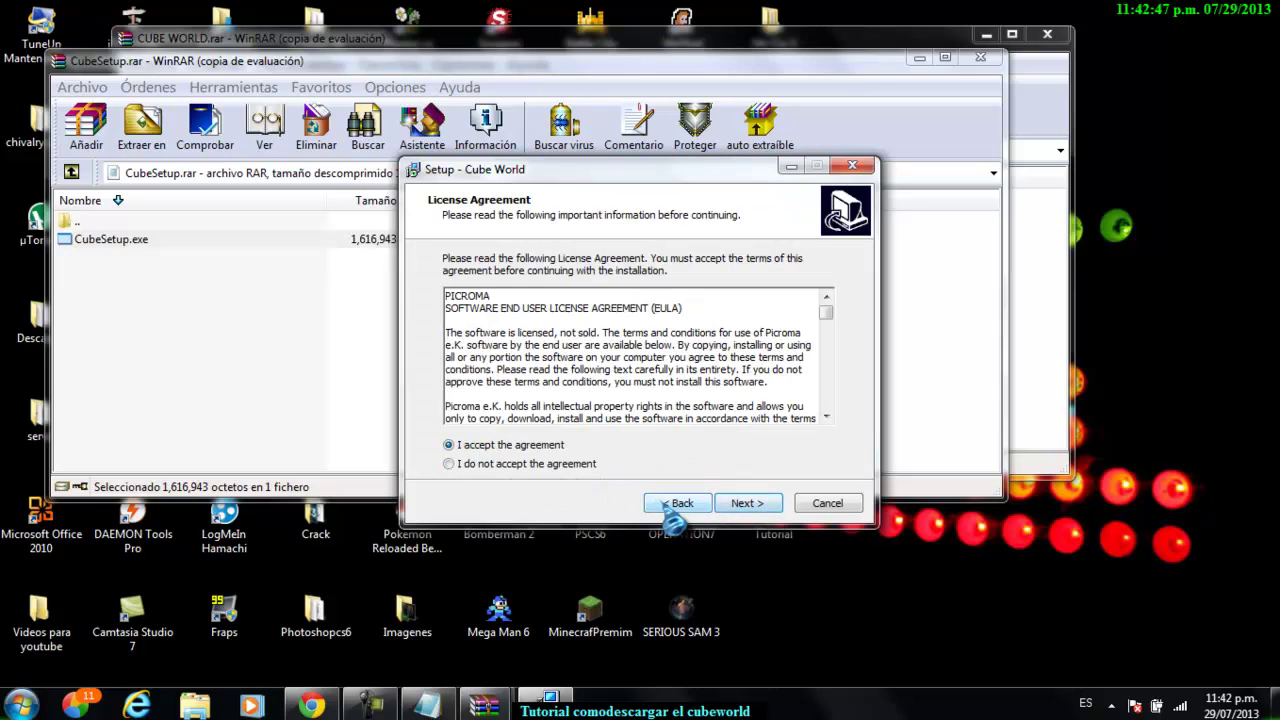
click(676, 504)
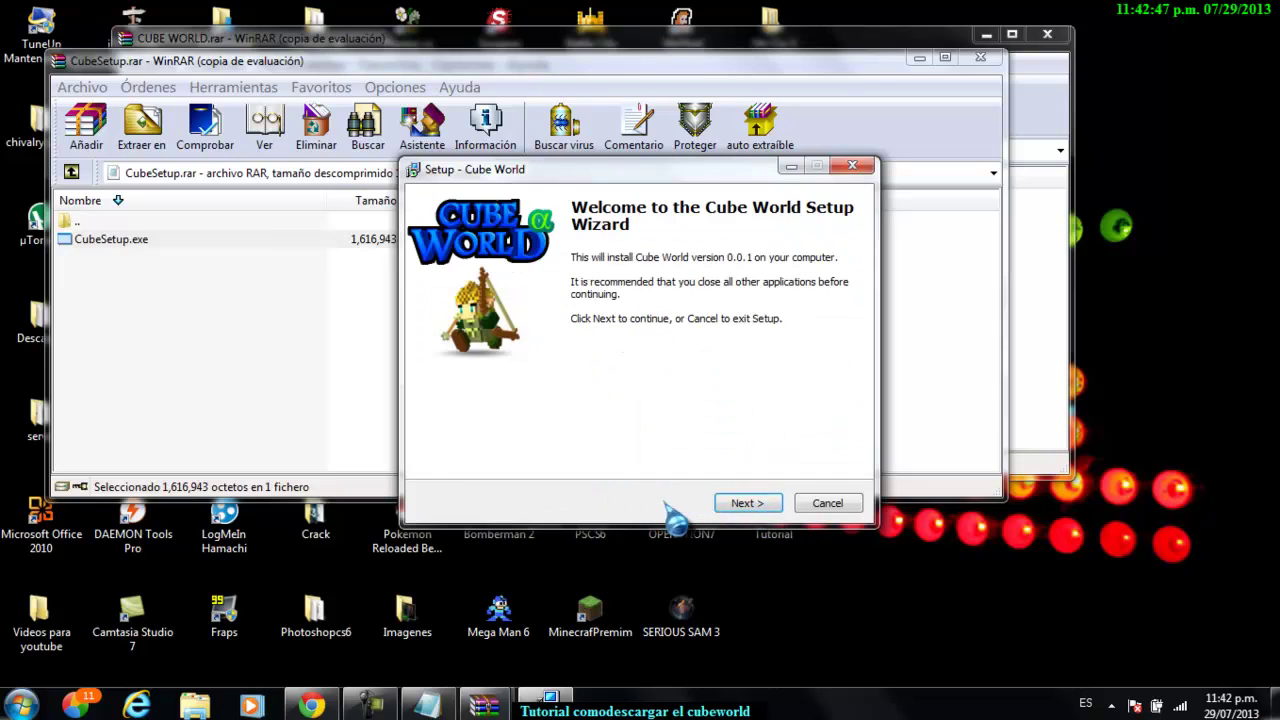
click(829, 505)
click(726, 437)
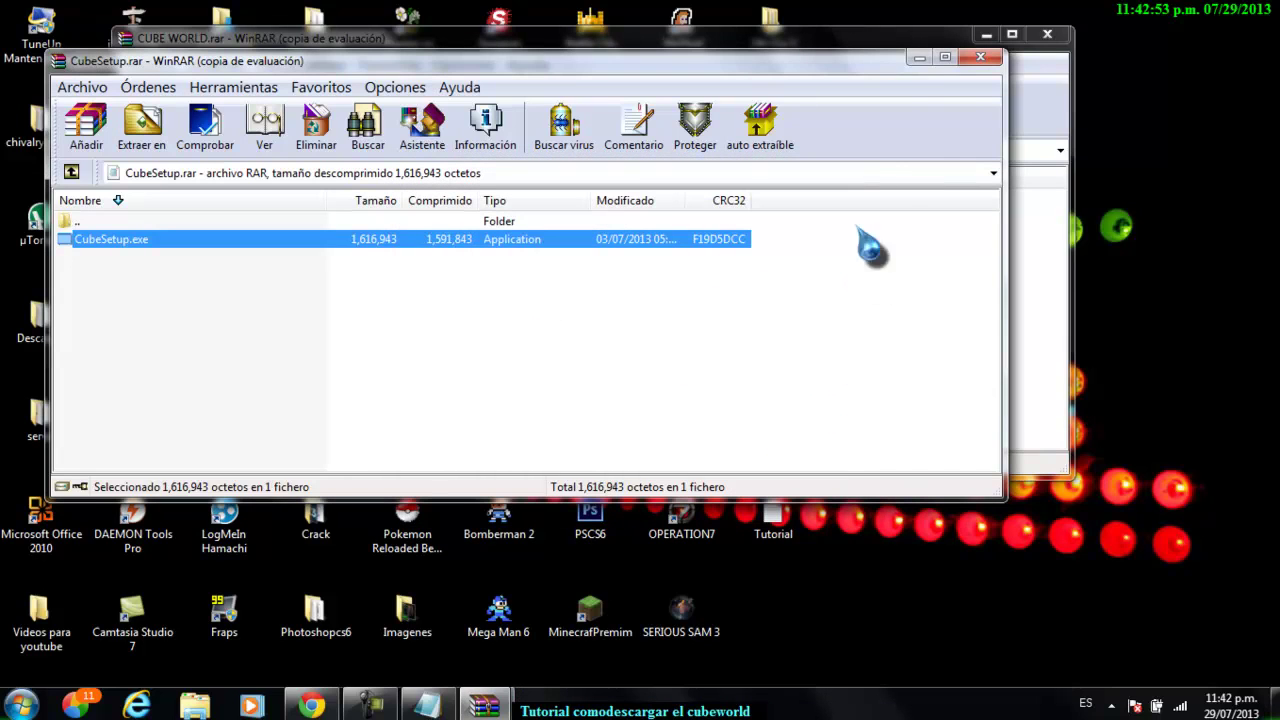
Step: Close the CubeSetup.rar and CUBE WORLD.rar archives, and briefly check the contents of the desktop's Cube World folder before closing it
click(980, 57)
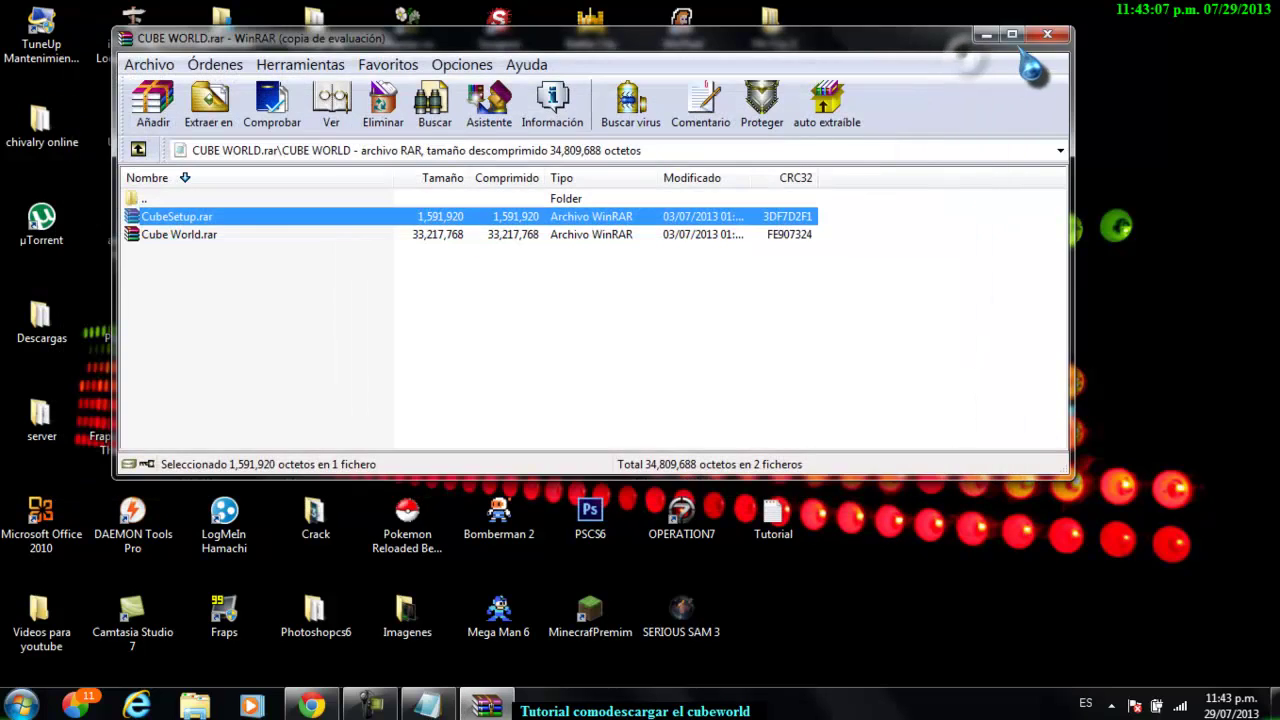
click(1047, 34)
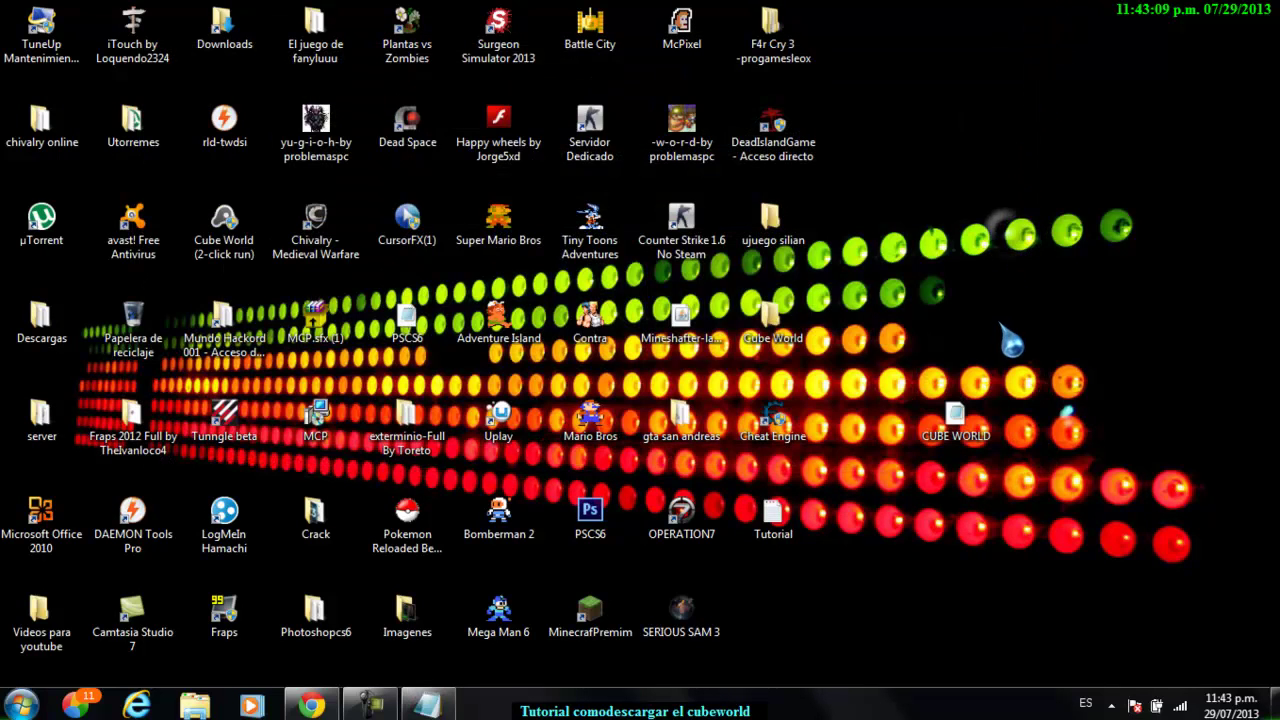
double_click(770, 318)
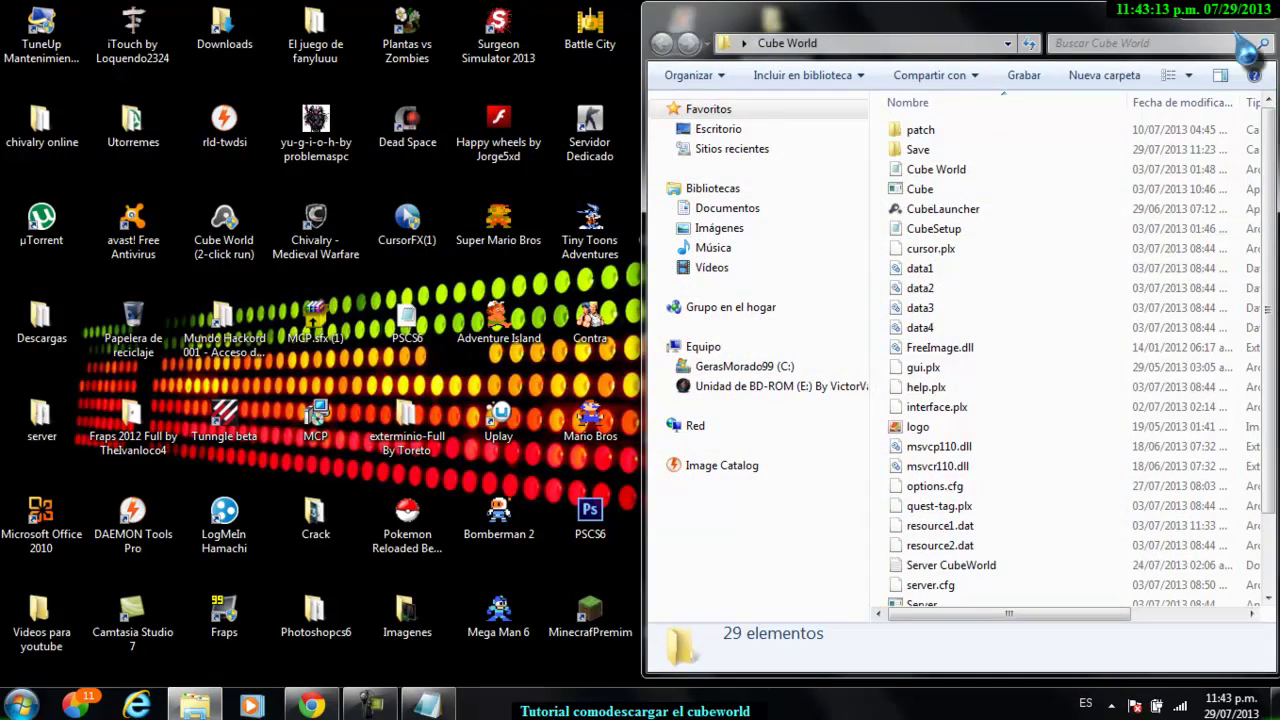
click(1256, 12)
Step: Move the Cube World folder to an empty area of the desktop and put the CUBE WORLD archive in its former place
drag(790, 325, 1060, 130)
drag(875, 385, 772, 340)
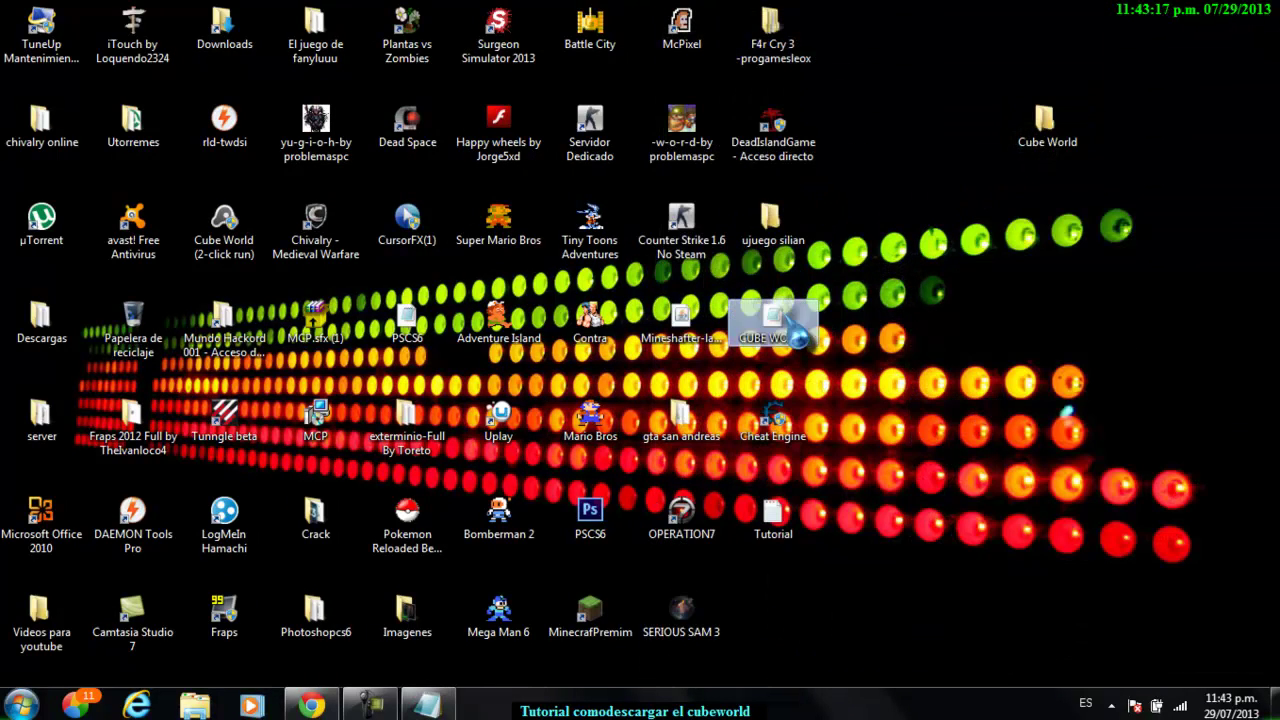
Step: Open the Cube World folder from the desktop, maximize its window and look through the installed game files
double_click(1046, 150)
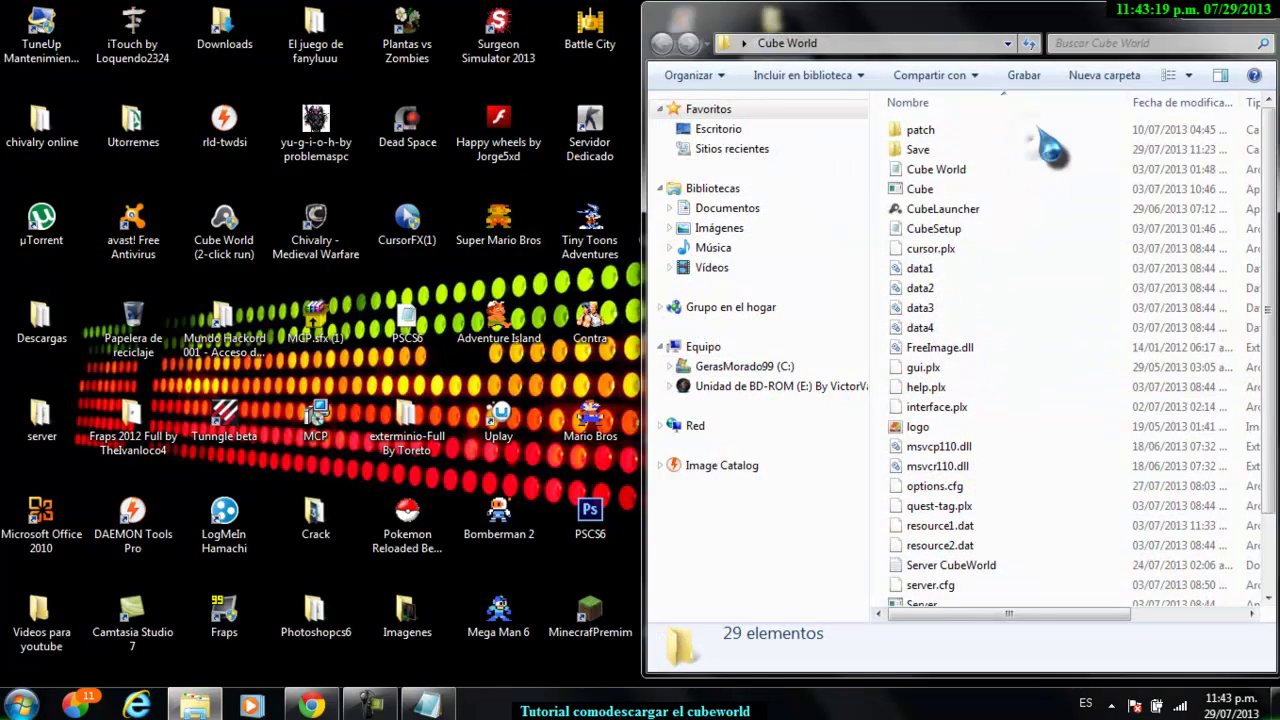
click(1212, 18)
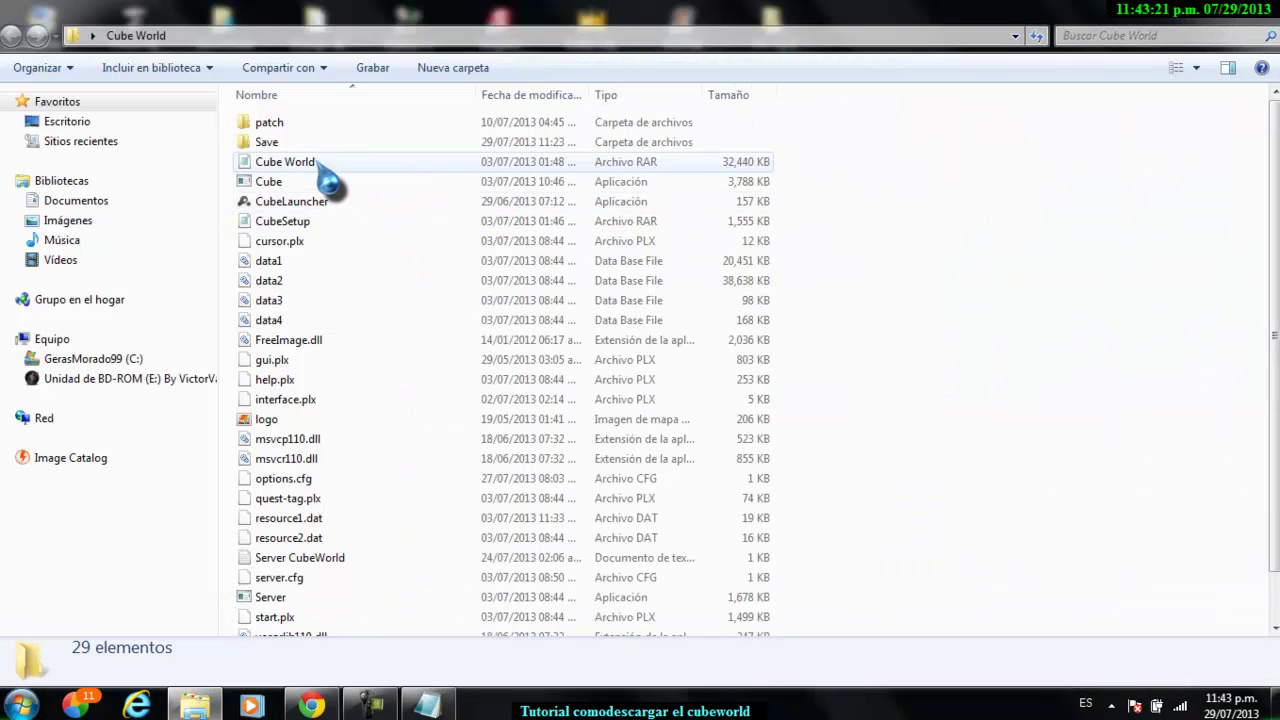
scroll(600, 420, down, 1)
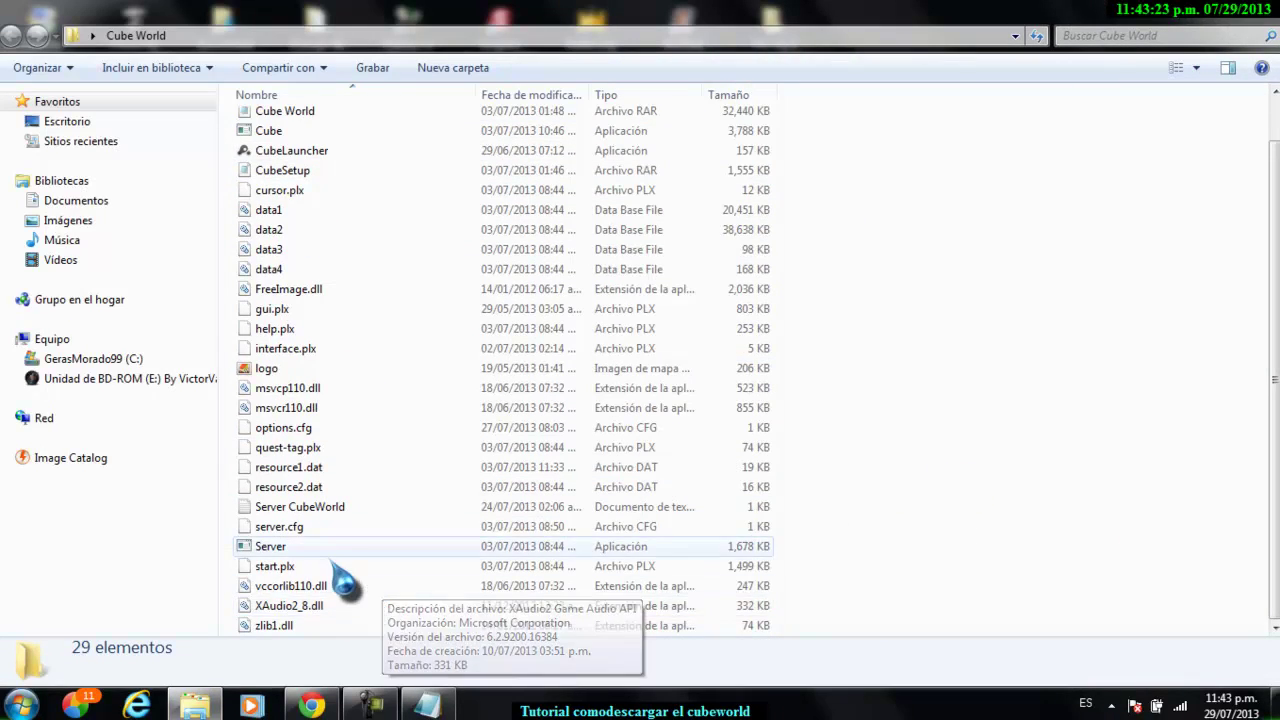
scroll(886, 563, up, 2)
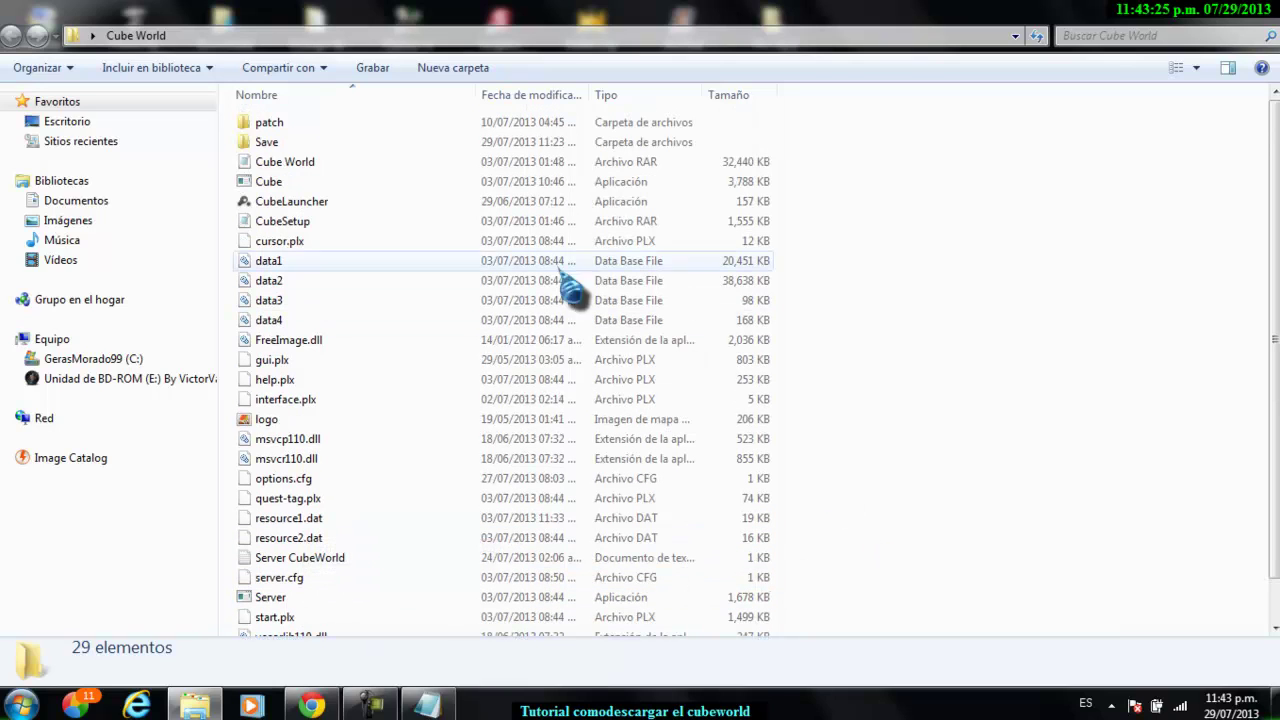
Step: Point out the Cube and CubeLauncher applications by selecting each, reselect Cube and close the Cube World folder
click(287, 184)
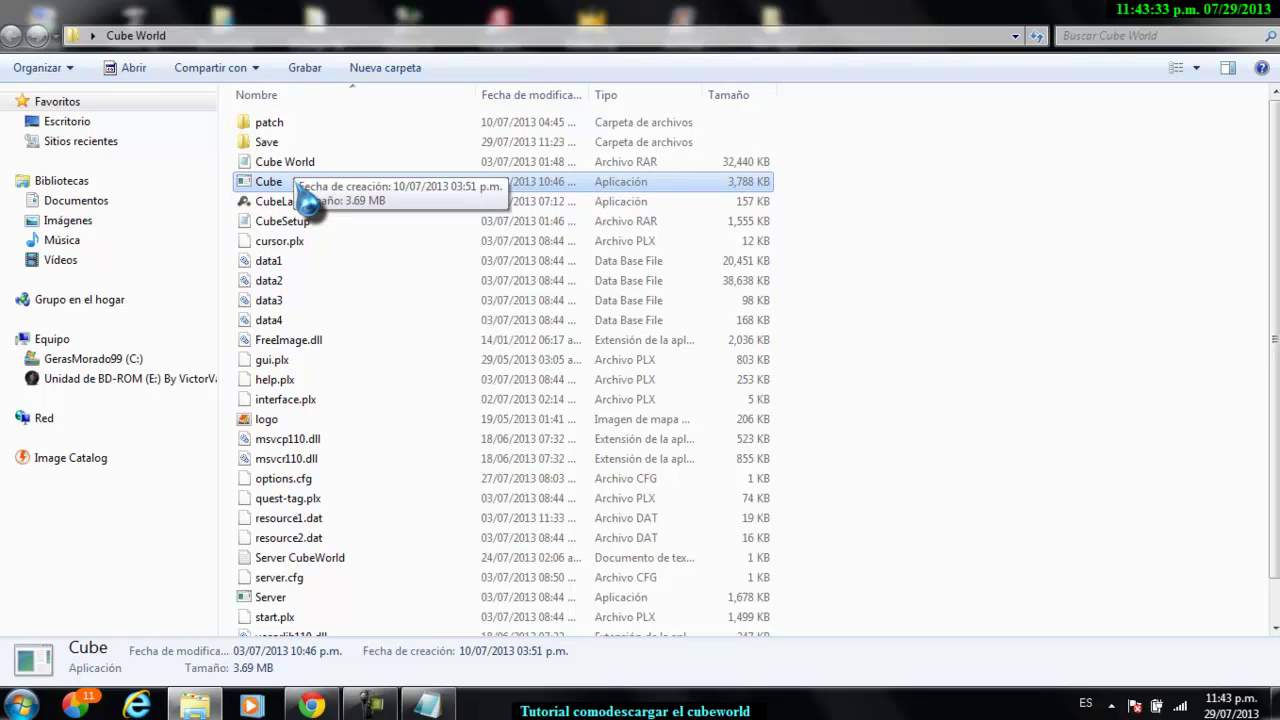
click(315, 203)
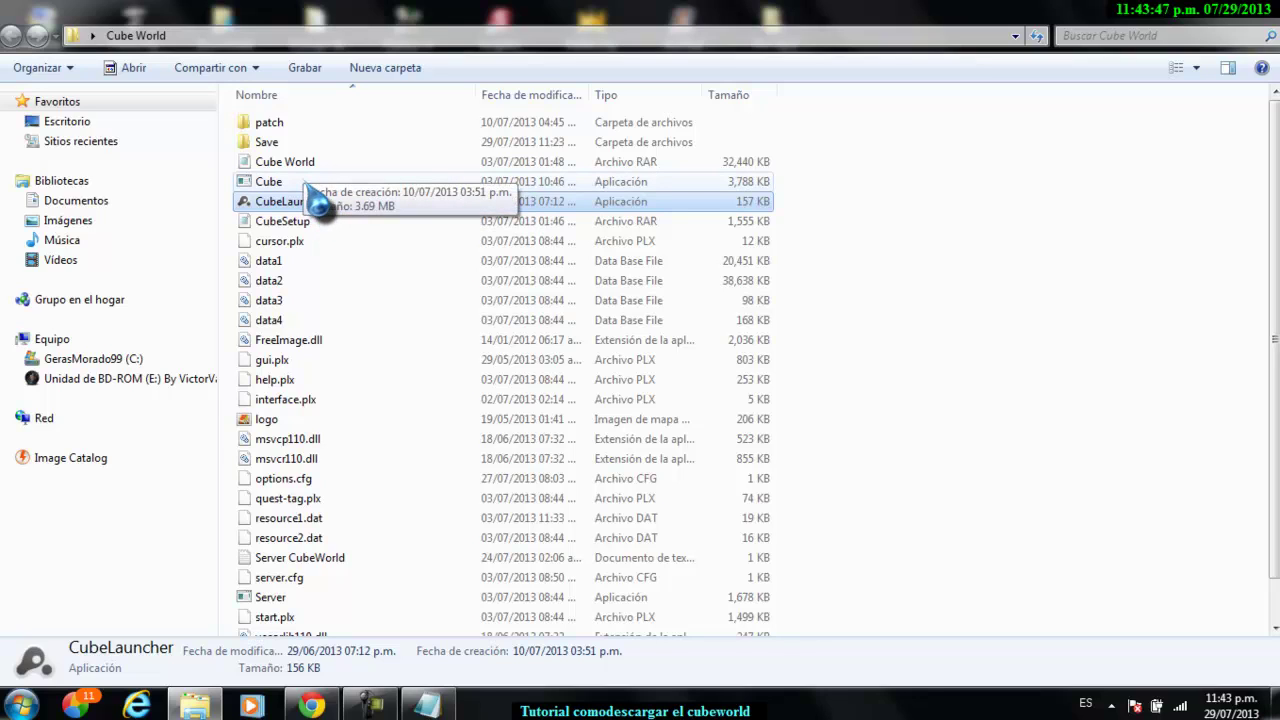
click(305, 183)
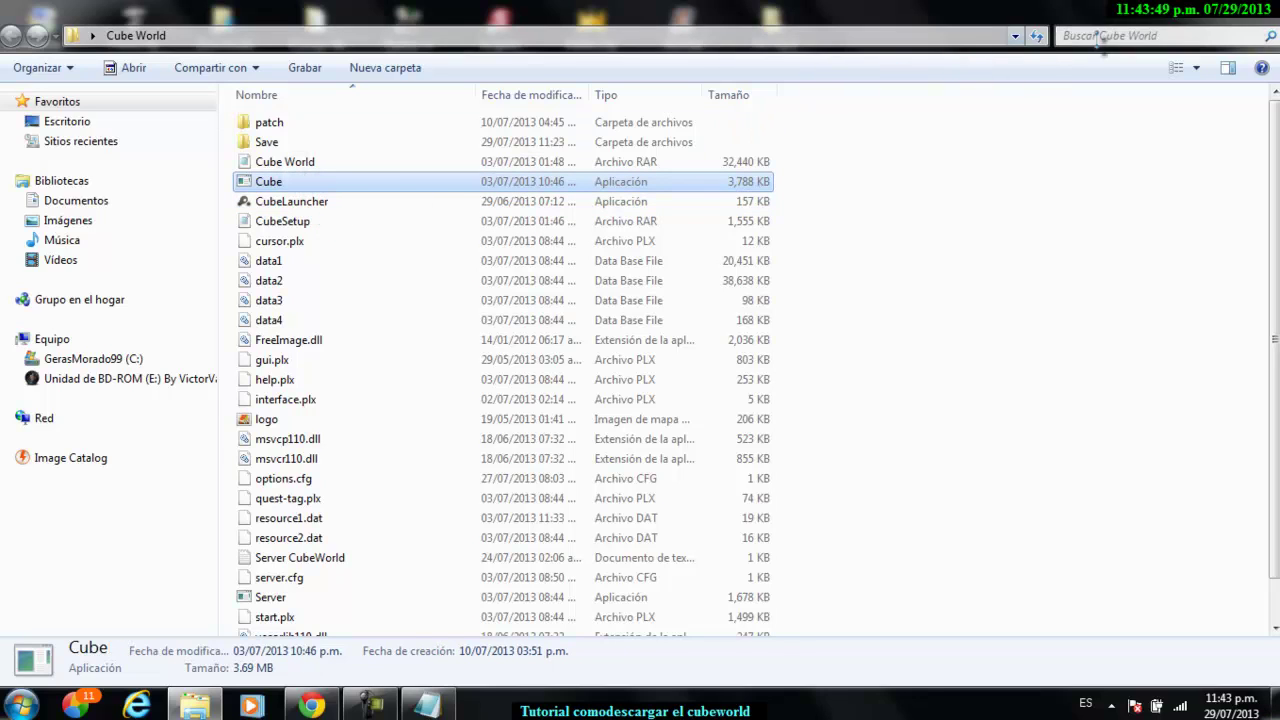
click(1257, 34)
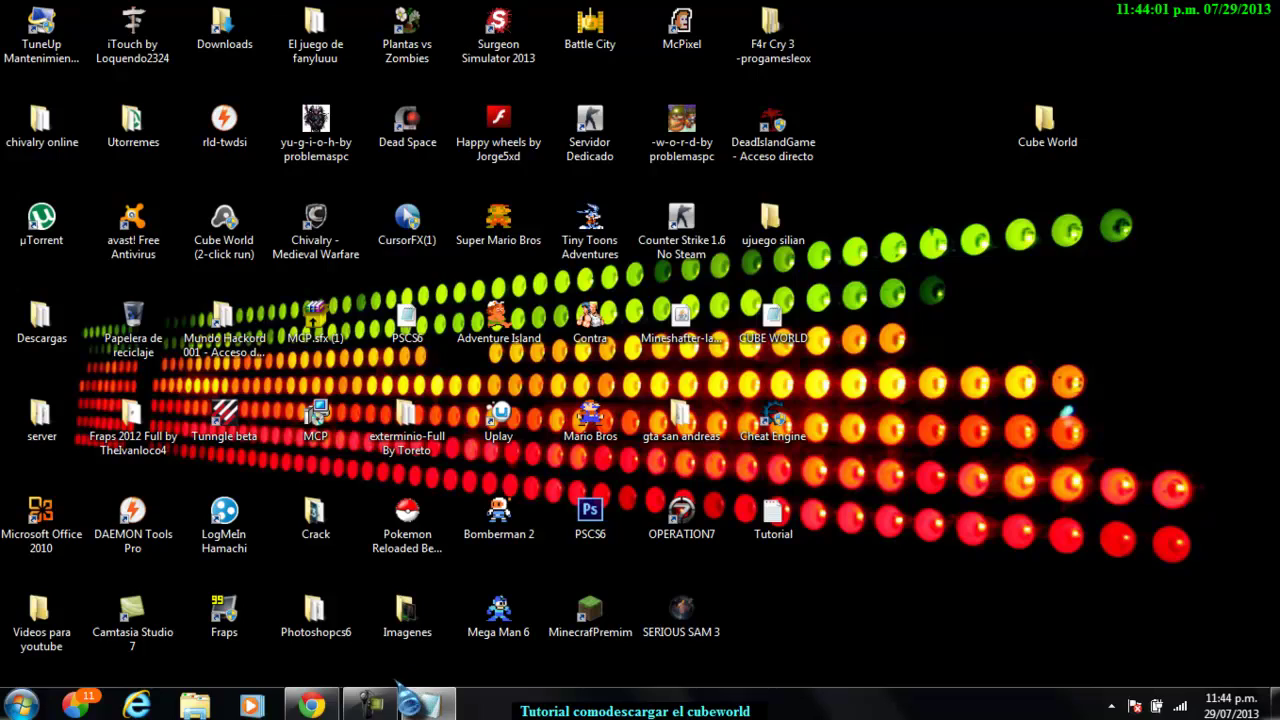
click(372, 706)
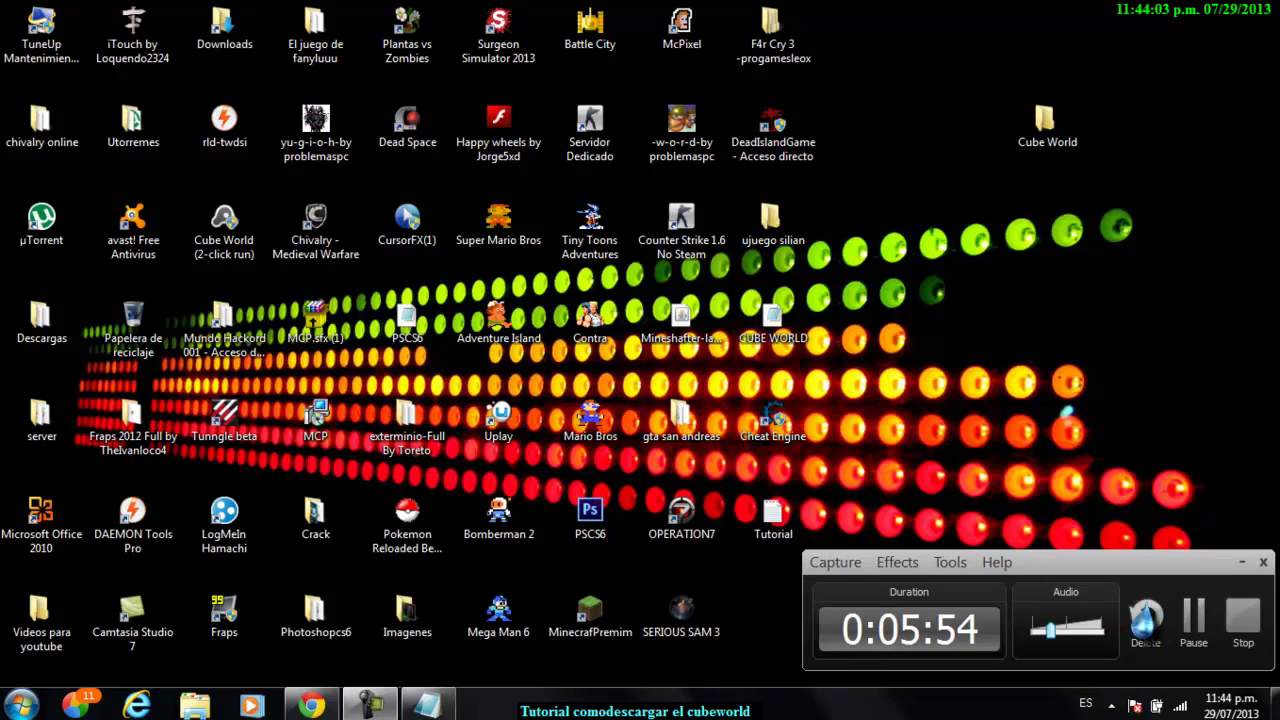
click(1240, 628)
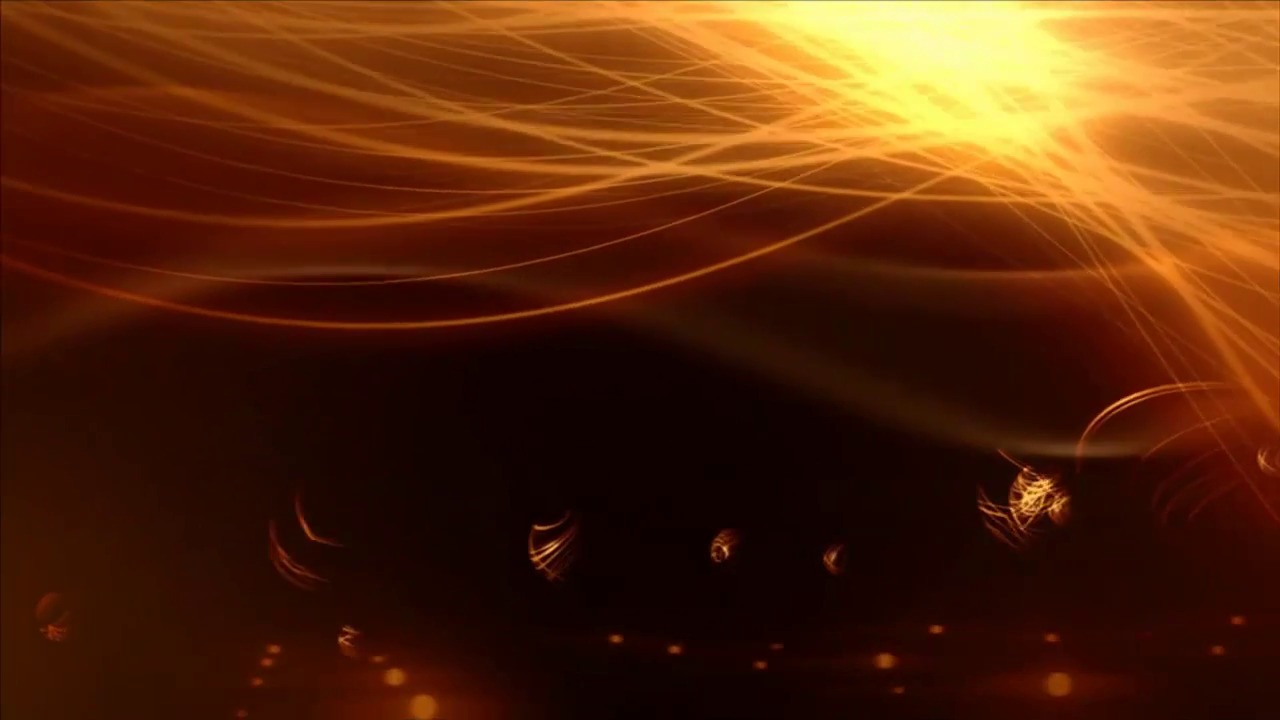